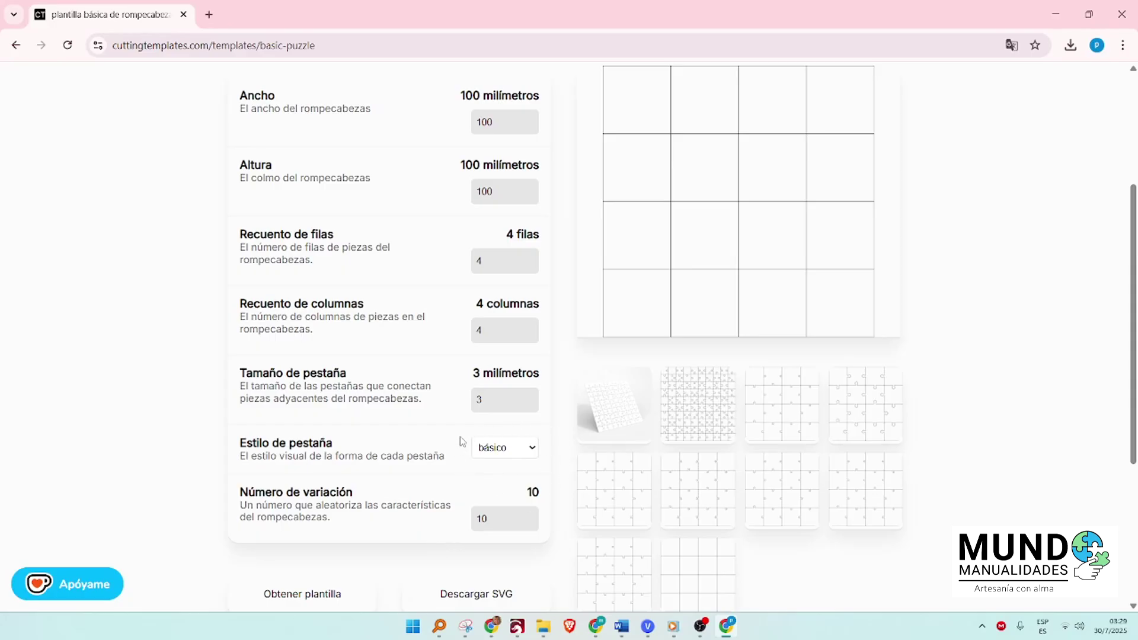
Step: Set the puzzle's tab style to elegante and generate the template preview
{"action": "left_click", "coordinate": [531, 451]}
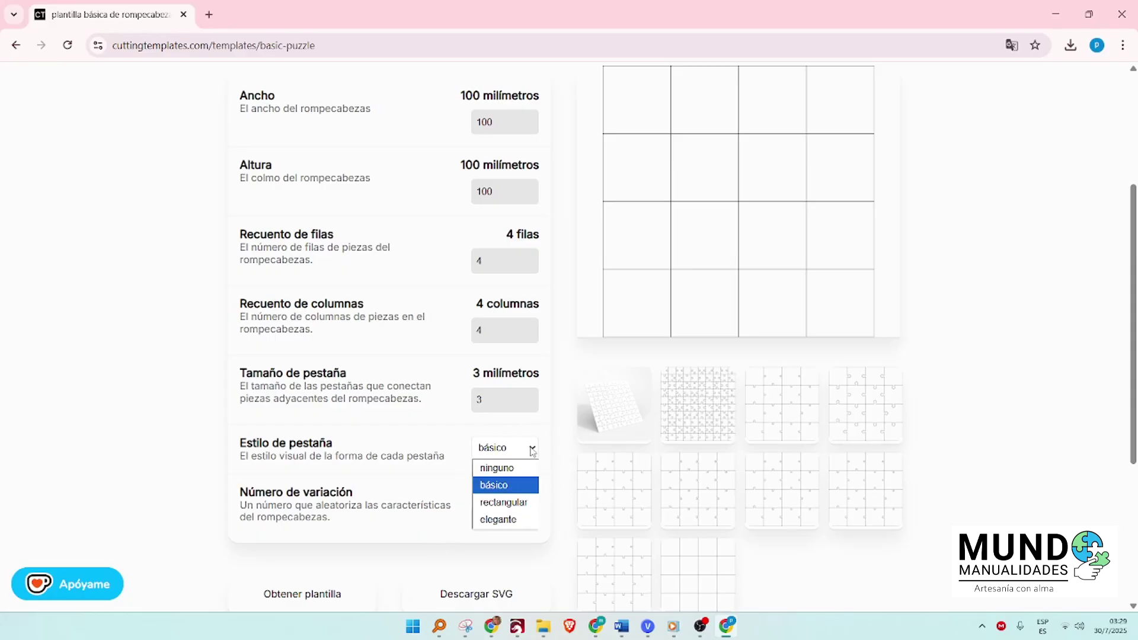
{"action": "left_click", "coordinate": [498, 520]}
{"action": "left_click", "coordinate": [342, 576]}
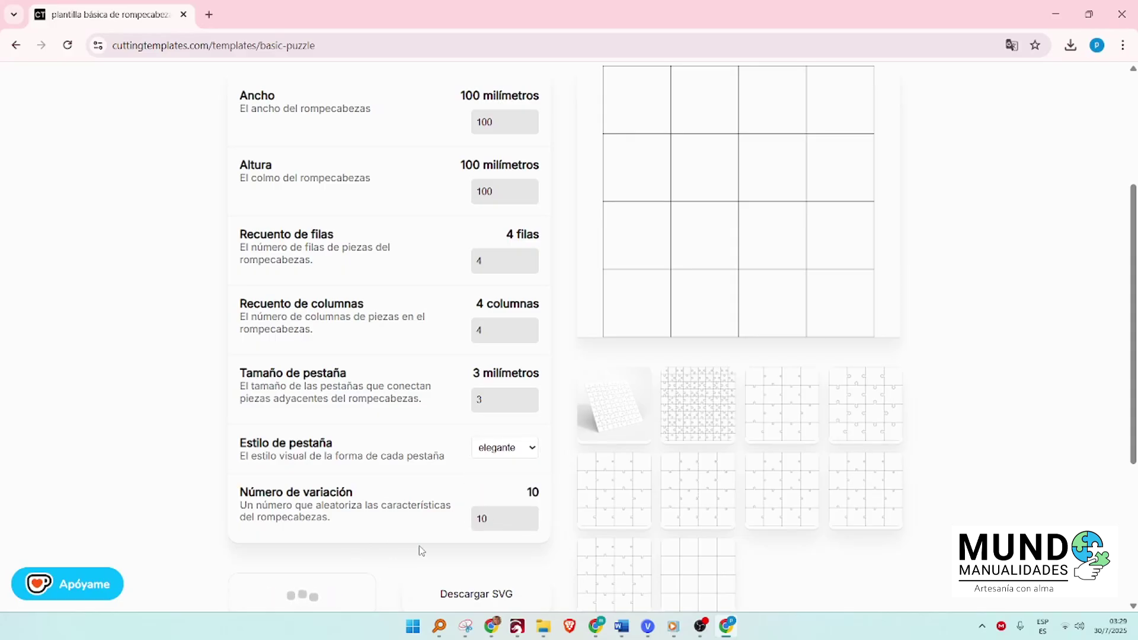
{"action": "scroll", "coordinate": [418, 544], "scroll_direction": "down", "scroll_amount": 1}
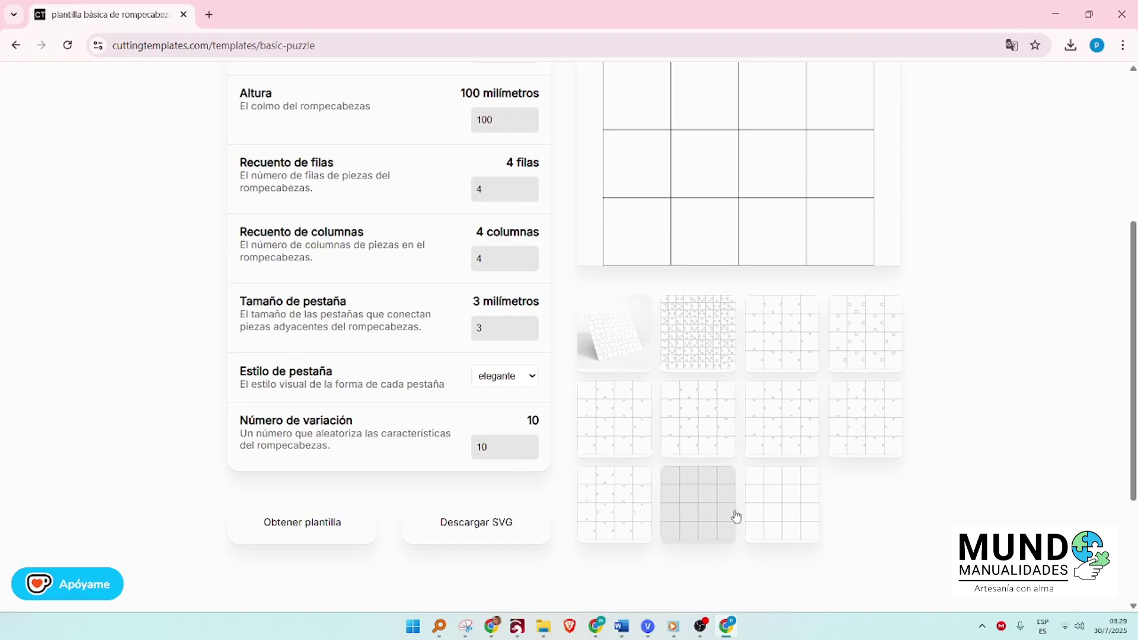
Step: Set the puzzle's tab style back to básico and generate the template preview again
{"action": "scroll", "coordinate": [835, 538], "scroll_direction": "up", "scroll_amount": 1}
{"action": "left_click", "coordinate": [525, 448]}
{"action": "left_click", "coordinate": [493, 485]}
{"action": "scroll", "coordinate": [446, 501], "scroll_direction": "down", "scroll_amount": 1}
{"action": "left_click", "coordinate": [302, 522]}
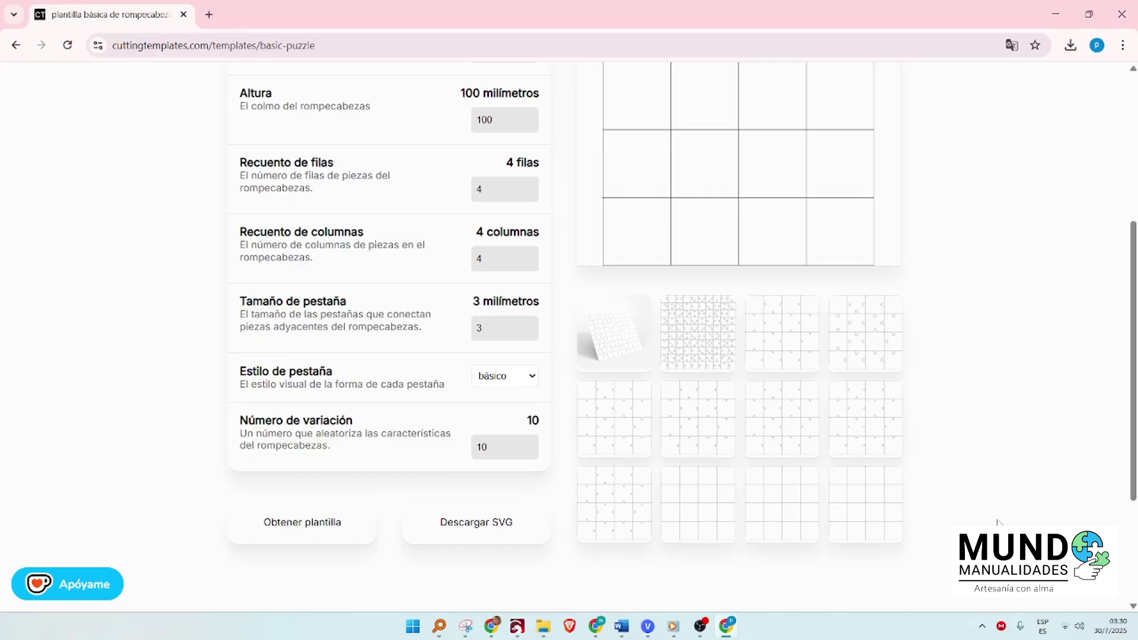
{"action": "scroll", "coordinate": [992, 519], "scroll_direction": "up", "scroll_amount": 1}
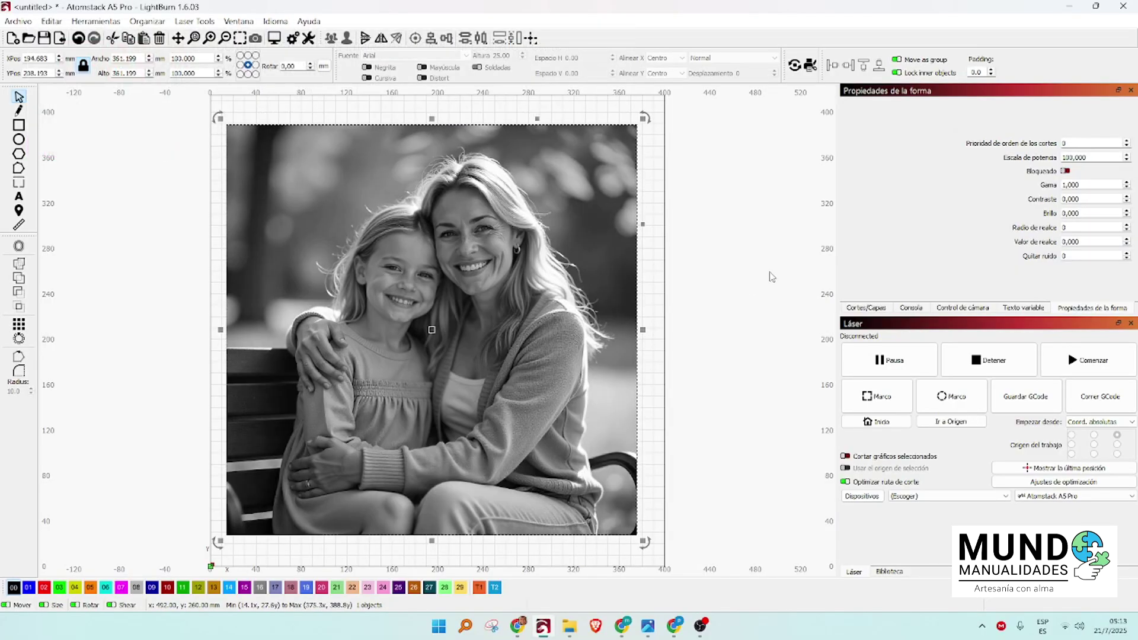
Step: Switch to LightBurn and set the photo's enhancement value to 500 and its enhancement radius to 8
{"action": "double_click", "coordinate": [1084, 239]}
{"action": "type", "text": "500"}
{"action": "key", "text": "Return"}
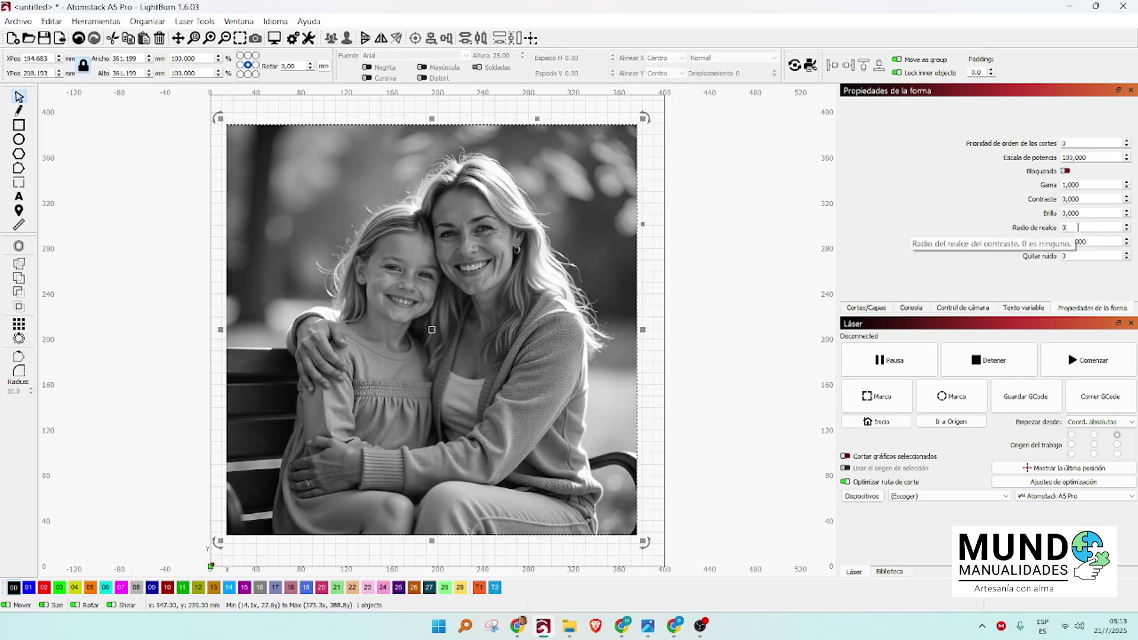
{"action": "left_click", "coordinate": [1127, 229]}
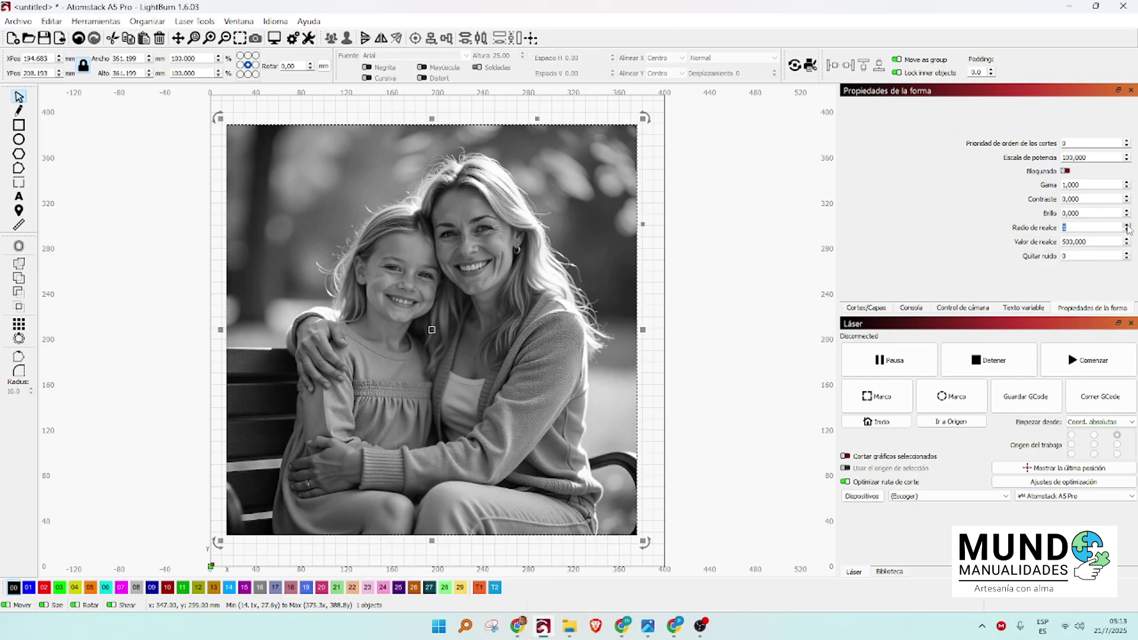
{"action": "left_click", "coordinate": [1127, 226]}
{"action": "left_click", "coordinate": [1127, 226]}
{"action": "left_click", "coordinate": [1126, 225]}
{"action": "left_click", "coordinate": [1127, 226]}
{"action": "left_click", "coordinate": [1127, 226]}
{"action": "left_click", "coordinate": [1127, 225]}
{"action": "left_click", "coordinate": [1127, 226]}
{"action": "scroll", "coordinate": [428, 202], "scroll_direction": "up", "scroll_amount": 1}
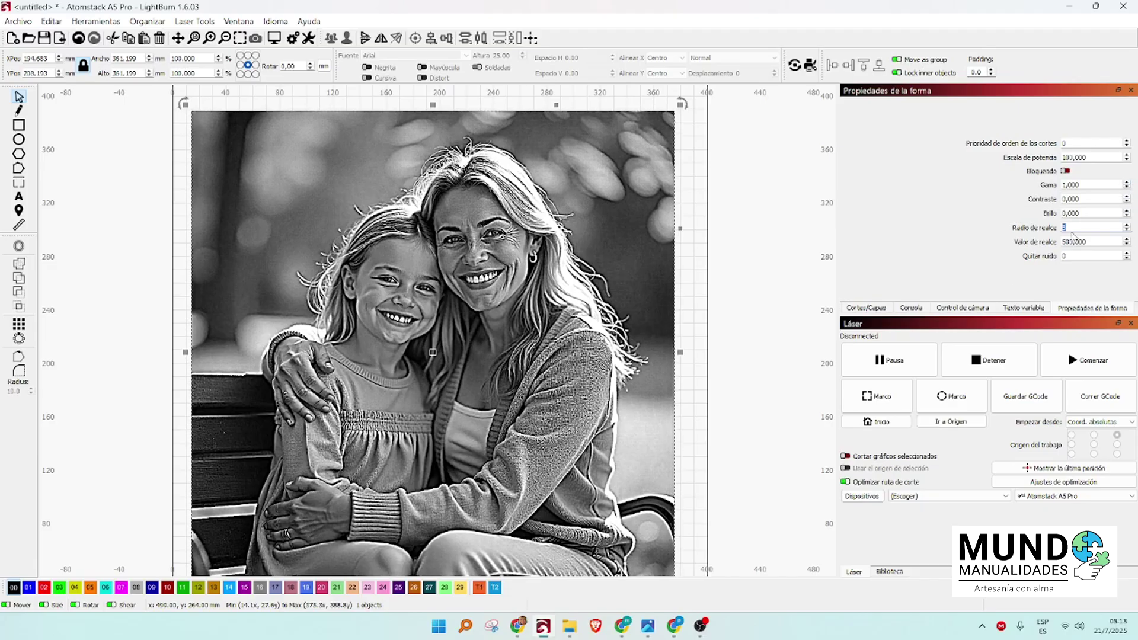
Step: Set the photo's brightness to 17 and its contrast to -8
{"action": "left_click", "coordinate": [1127, 215]}
{"action": "left_click", "coordinate": [1127, 212]}
{"action": "left_click", "coordinate": [1127, 212]}
{"action": "left_click", "coordinate": [1127, 212]}
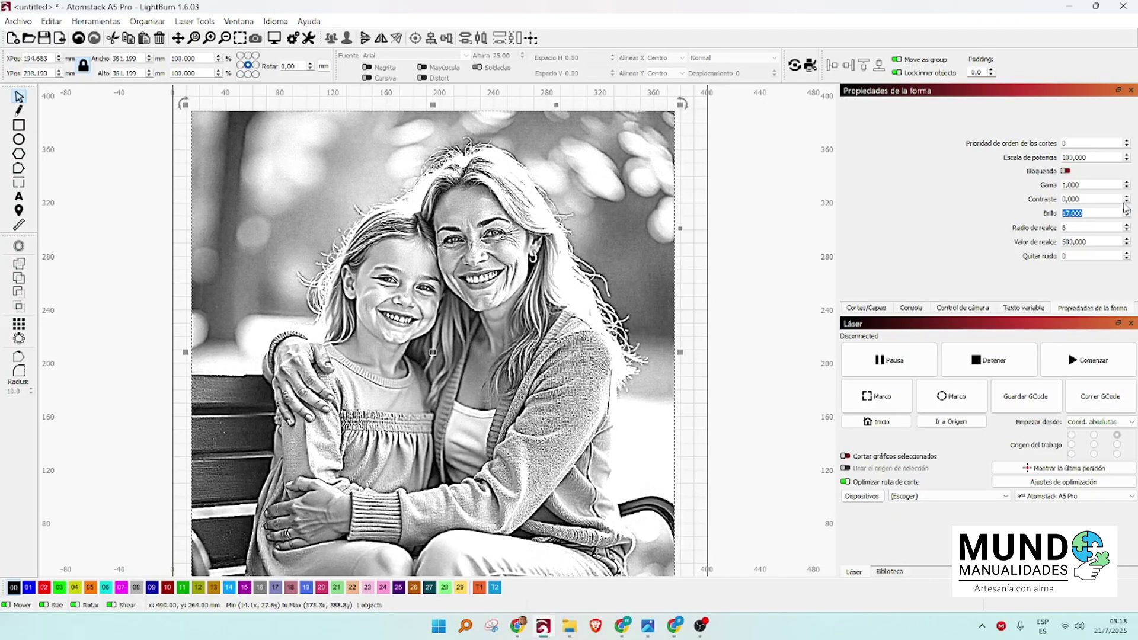
{"action": "left_click", "coordinate": [1127, 201]}
{"action": "left_click", "coordinate": [1127, 201]}
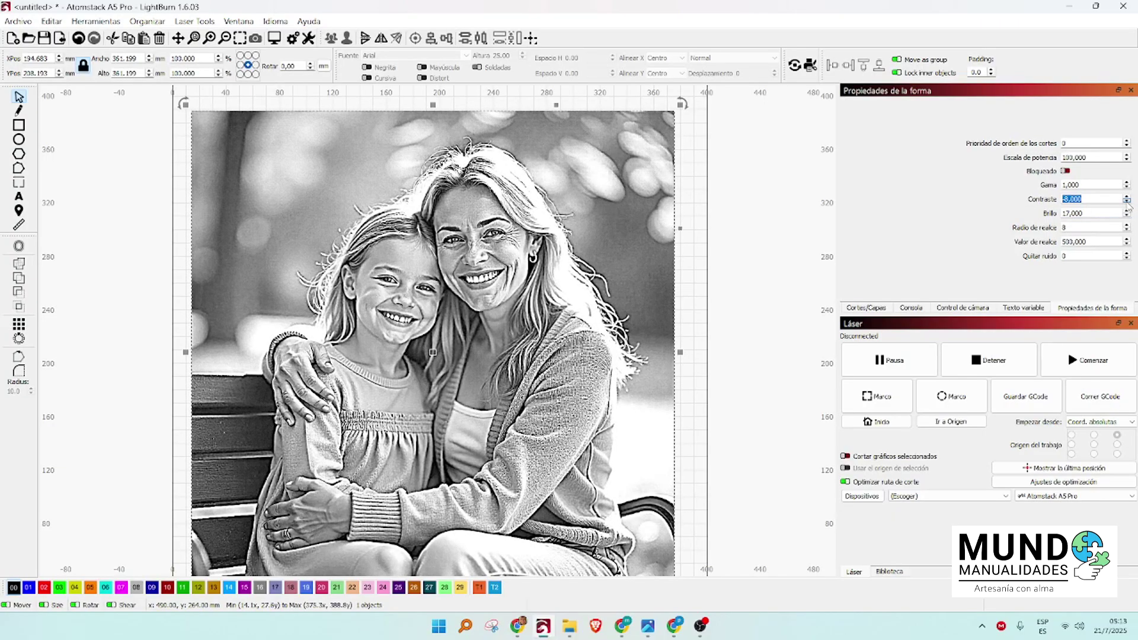
Step: Lower the photo's gamma to 0.700
{"action": "left_click", "coordinate": [1126, 183]}
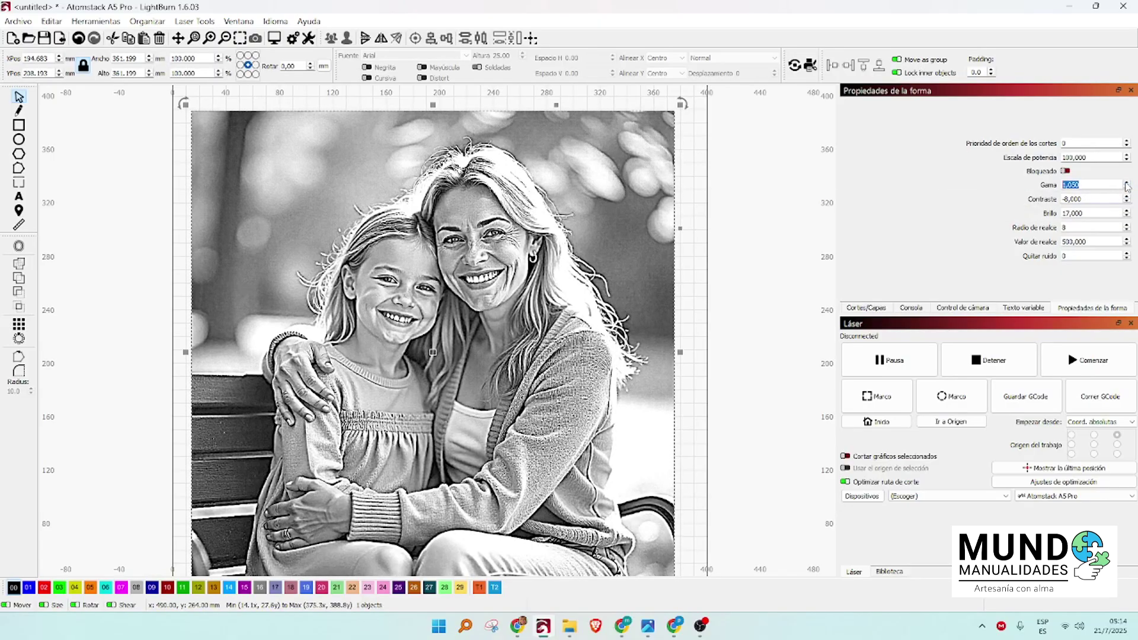
{"action": "left_click", "coordinate": [1126, 188]}
{"action": "left_click", "coordinate": [1126, 188]}
{"action": "left_click", "coordinate": [1126, 187]}
{"action": "left_click", "coordinate": [1126, 188]}
{"action": "left_click", "coordinate": [1126, 188]}
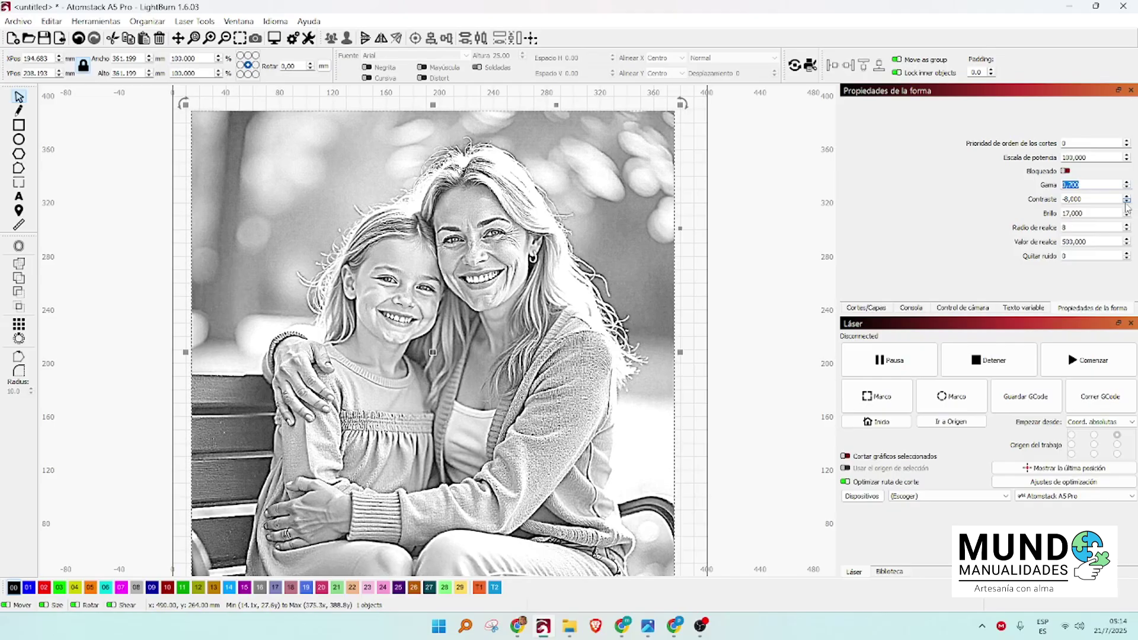
Step: Set the photo's contrast to 9 and its brightness to 11
{"action": "left_click", "coordinate": [1127, 198]}
{"action": "left_click", "coordinate": [1127, 198]}
{"action": "left_click", "coordinate": [1127, 198]}
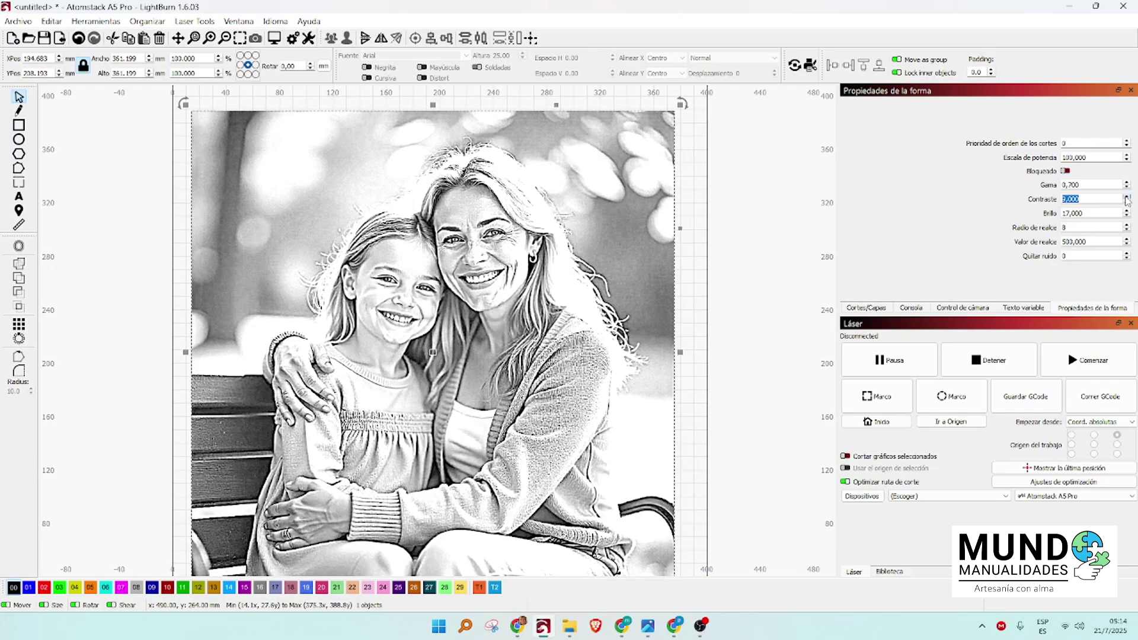
{"action": "left_click", "coordinate": [1127, 215]}
{"action": "left_click", "coordinate": [1127, 216]}
{"action": "left_click", "coordinate": [1126, 215]}
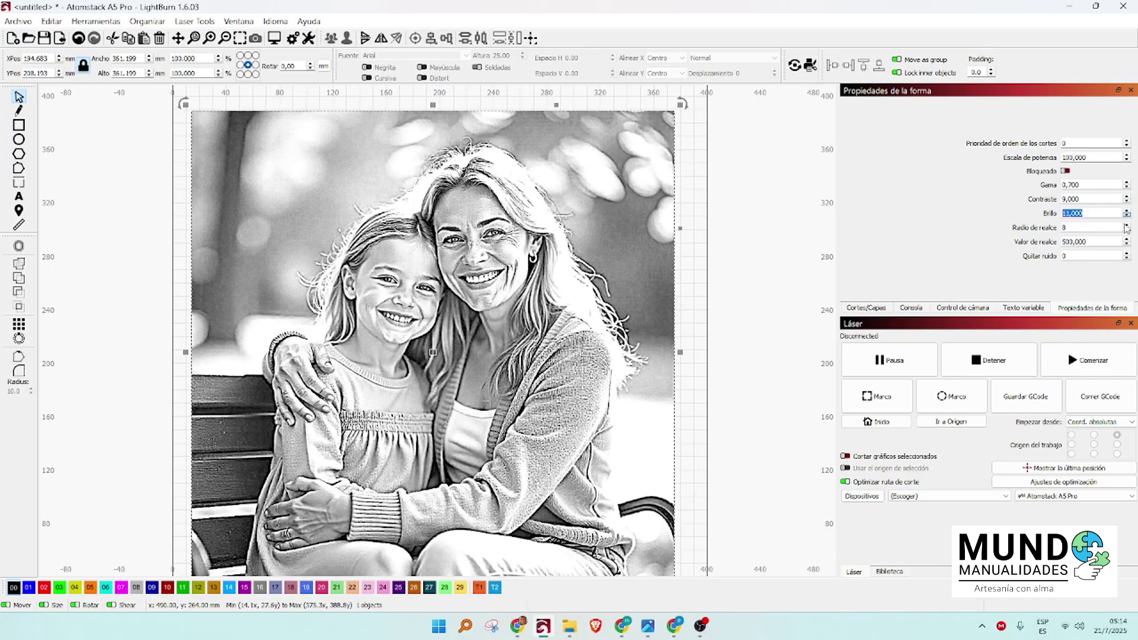
Step: Raise the photo's enhancement radius to 15
{"action": "left_click", "coordinate": [1126, 228]}
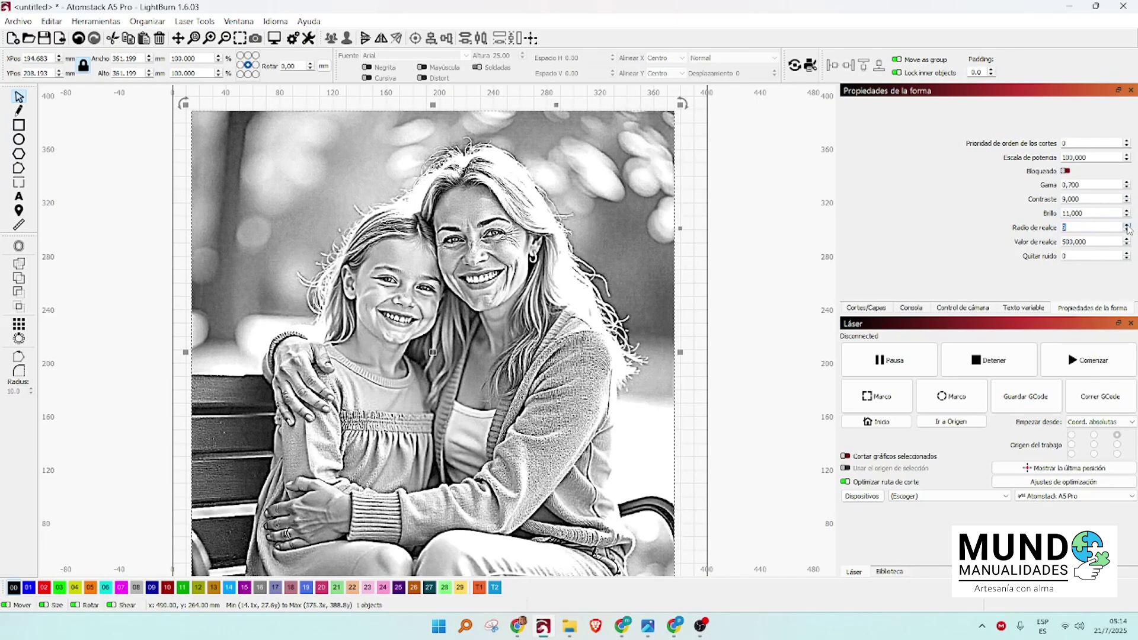
{"action": "left_click", "coordinate": [1127, 228]}
{"action": "left_click", "coordinate": [1126, 225]}
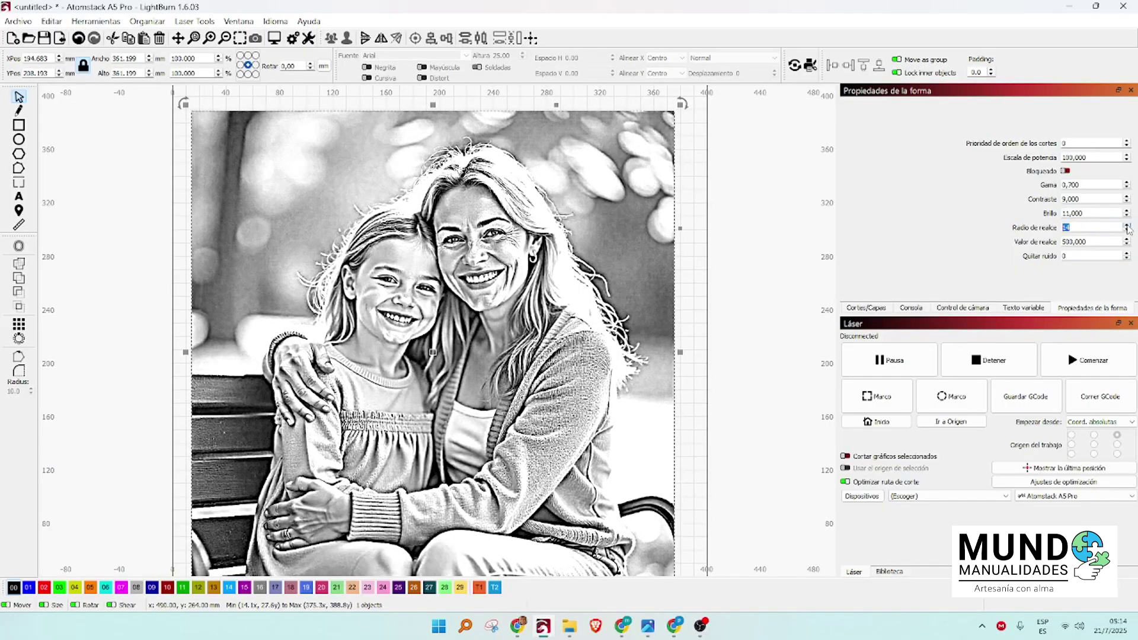
{"action": "left_click", "coordinate": [1127, 226]}
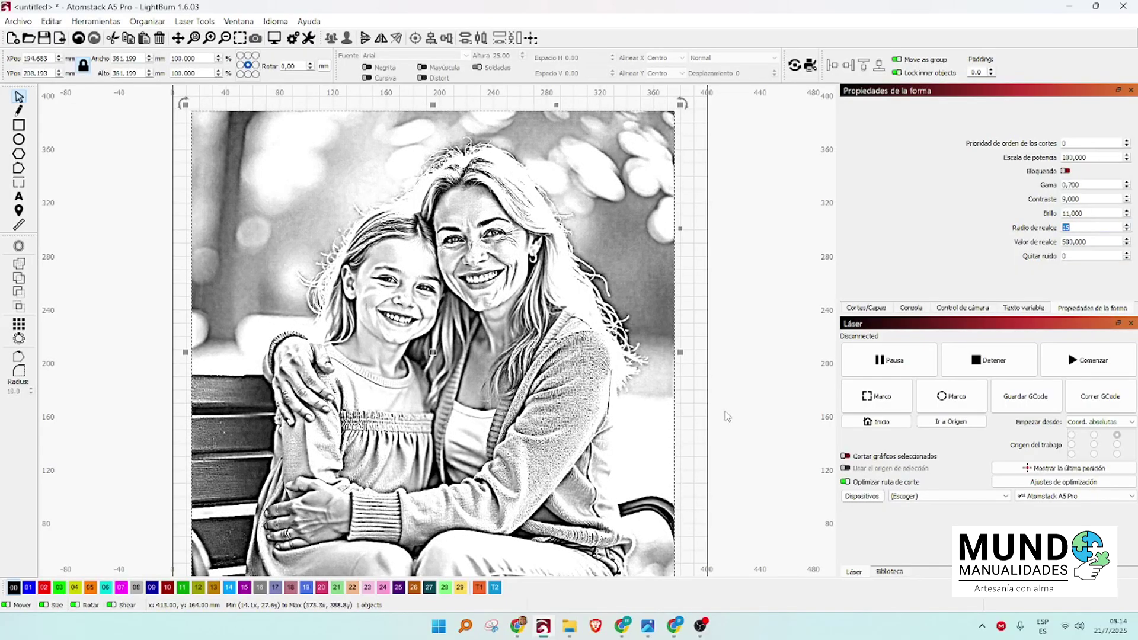
Step: Fine-tune the photo's contrast up and down, settling on 7
{"action": "scroll", "coordinate": [724, 414], "scroll_direction": "down", "scroll_amount": 2}
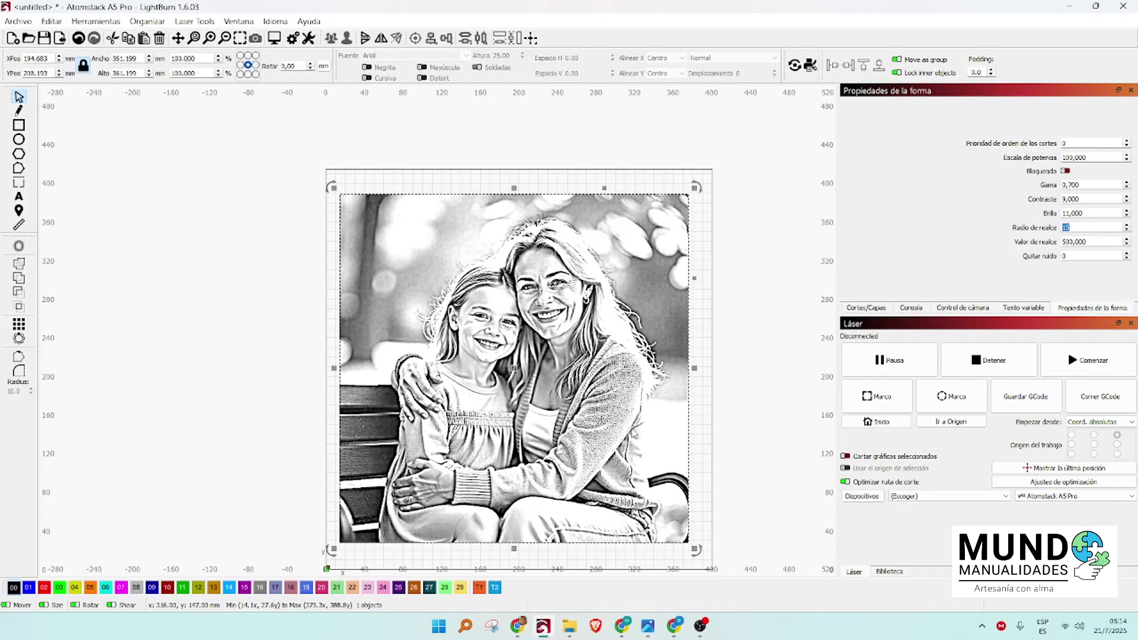
{"action": "scroll", "coordinate": [723, 435], "scroll_direction": "up", "scroll_amount": 1}
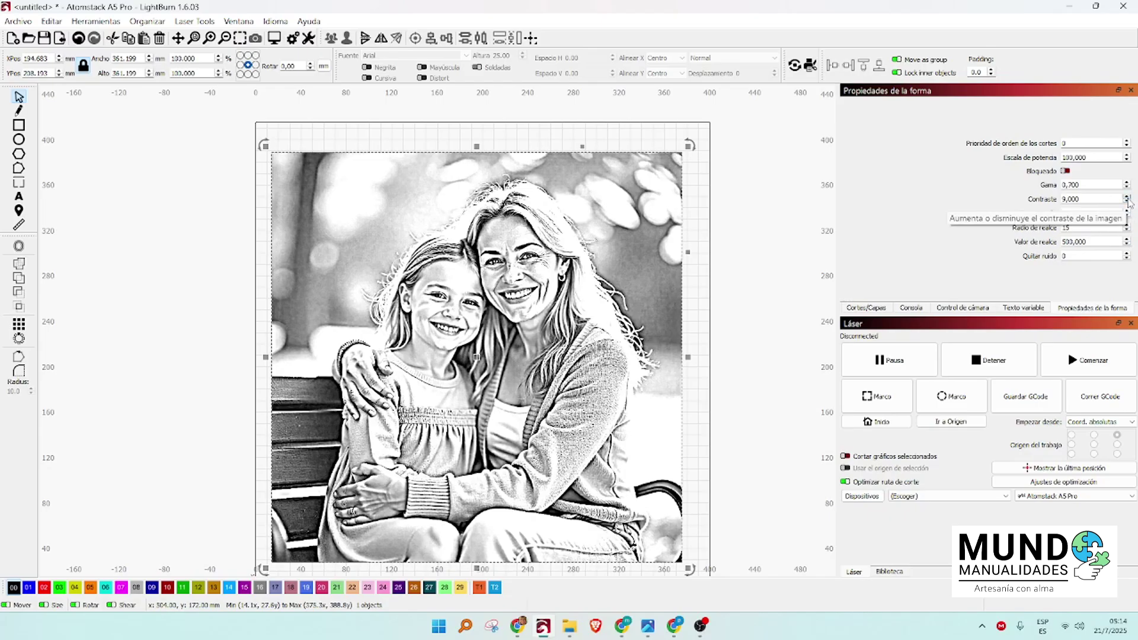
{"action": "left_click", "coordinate": [1126, 197]}
{"action": "left_click", "coordinate": [1126, 197]}
{"action": "left_click", "coordinate": [1127, 197]}
{"action": "left_click", "coordinate": [1126, 197]}
{"action": "left_click", "coordinate": [1127, 201]}
{"action": "left_click", "coordinate": [1126, 202]}
{"action": "left_click", "coordinate": [1127, 202]}
{"action": "left_click", "coordinate": [1127, 201]}
{"action": "left_click", "coordinate": [1127, 202]}
{"action": "left_click", "coordinate": [1127, 202]}
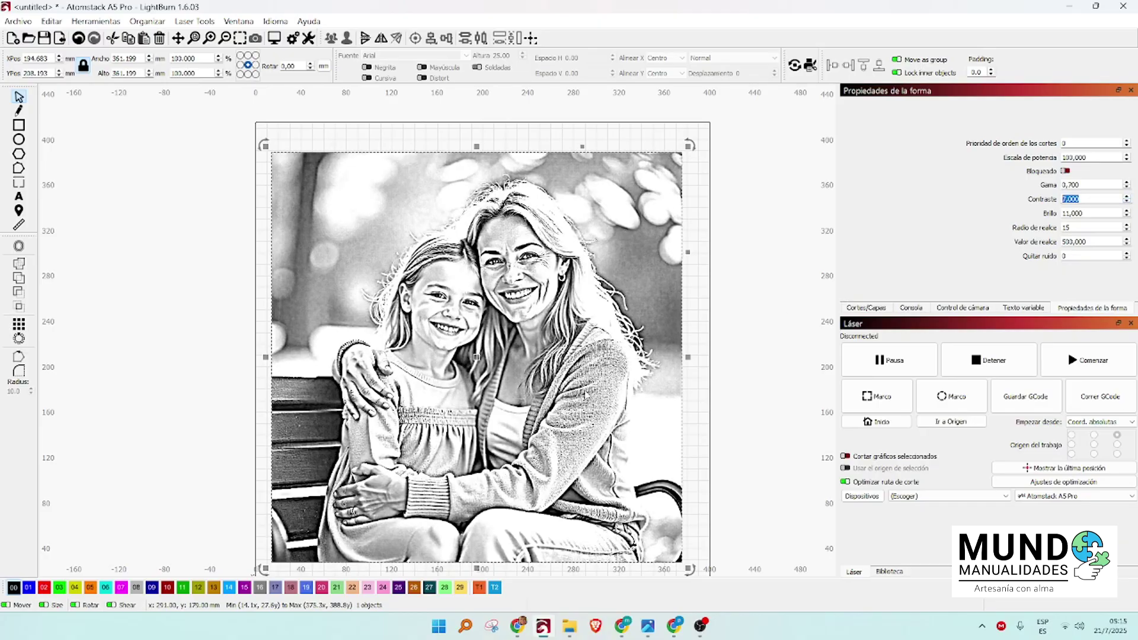
Step: Resize the photo to 100 mm wide with its proportions locked
{"action": "scroll", "coordinate": [578, 397], "scroll_direction": "up", "scroll_amount": 2}
{"action": "scroll", "coordinate": [581, 394], "scroll_direction": "down", "scroll_amount": 4}
{"action": "scroll", "coordinate": [544, 529], "scroll_direction": "up", "scroll_amount": 2}
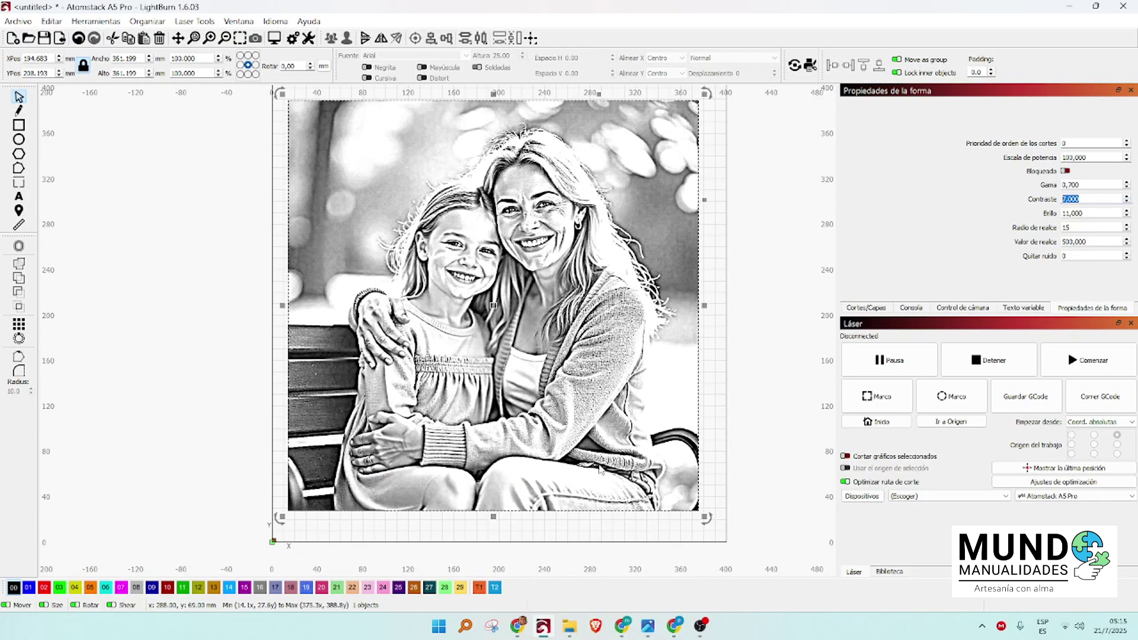
{"action": "scroll", "coordinate": [544, 529], "scroll_direction": "down", "scroll_amount": 1}
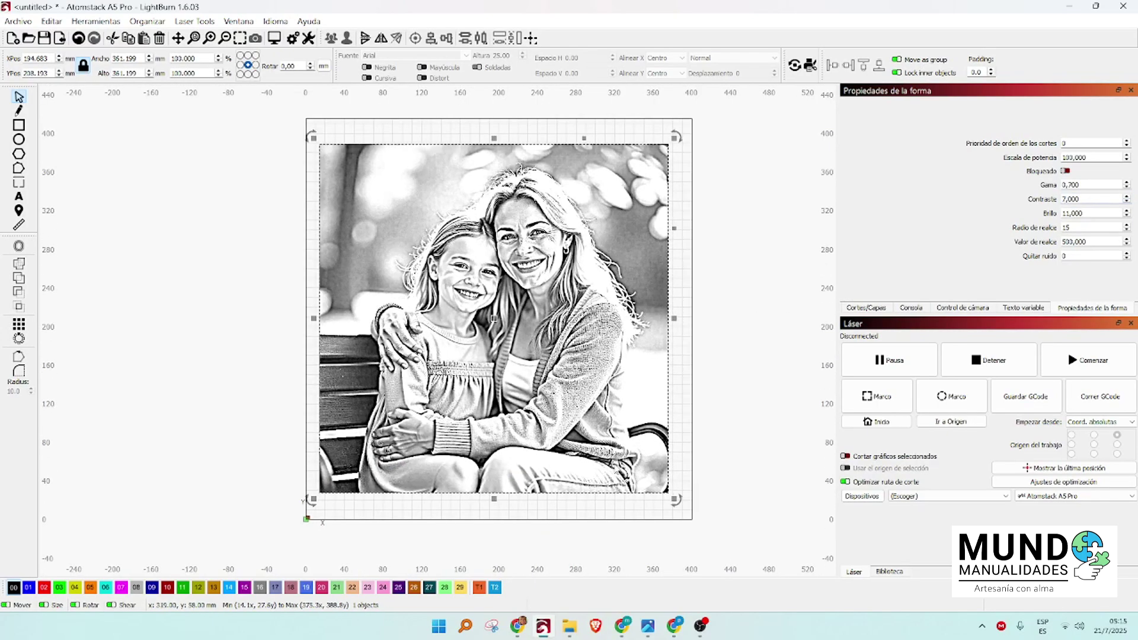
{"action": "left_click", "coordinate": [134, 58]}
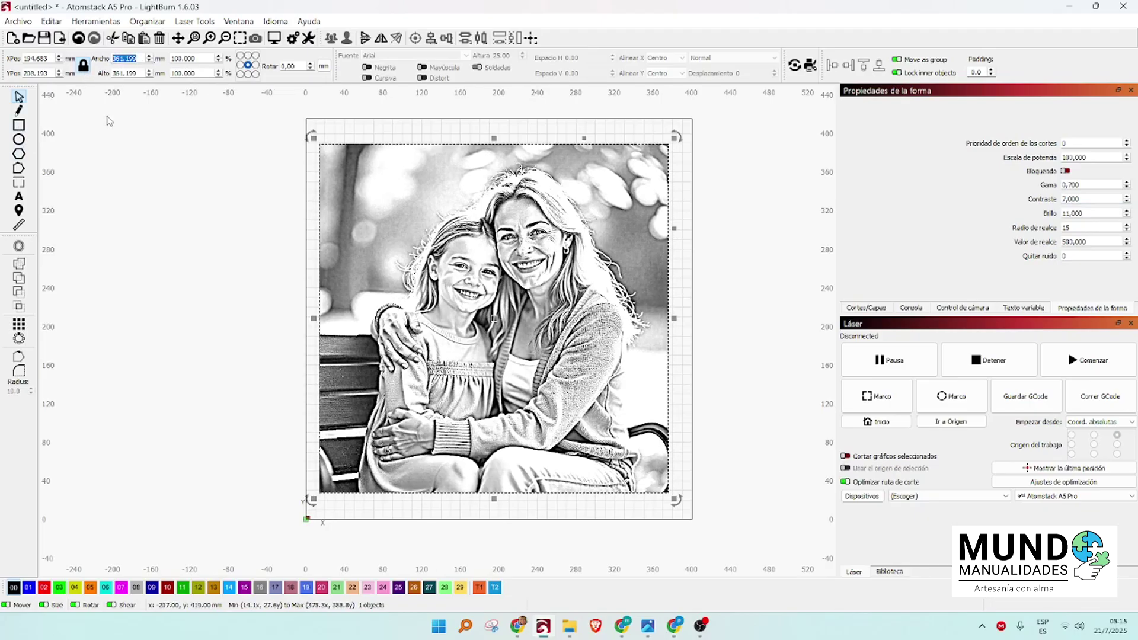
{"action": "type", "text": "100"}
{"action": "key", "text": "Return"}
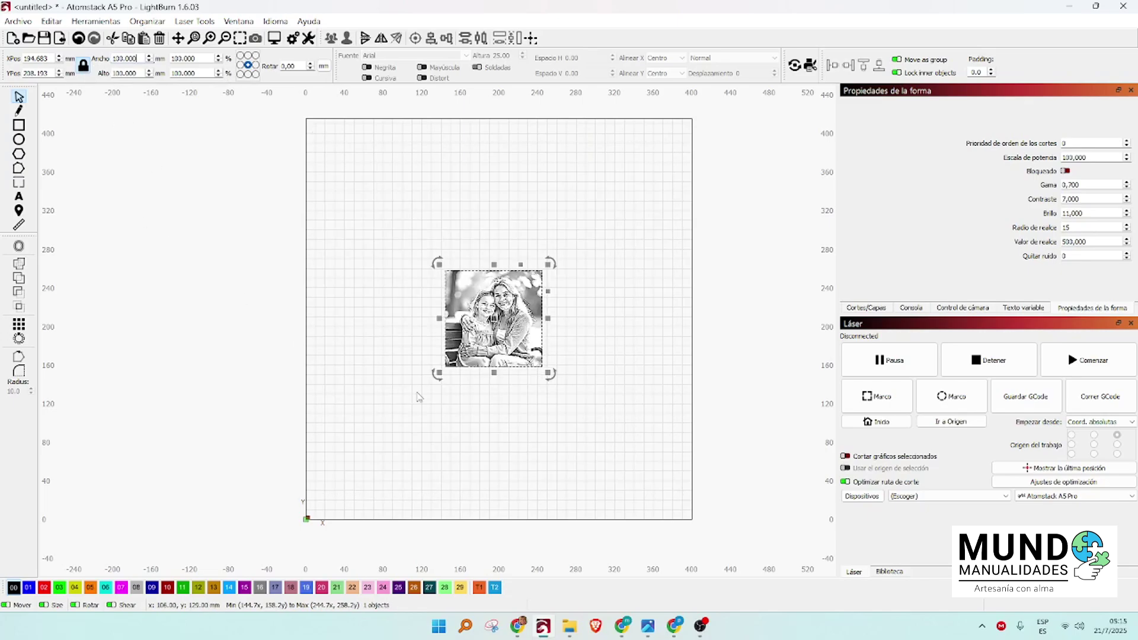
Step: Move the photo close to the origin corner of the work area
{"action": "left_click_drag", "start_coordinate": [494, 318], "coordinate": [370, 441]}
{"action": "scroll", "coordinate": [351, 533], "scroll_direction": "up", "scroll_amount": 5}
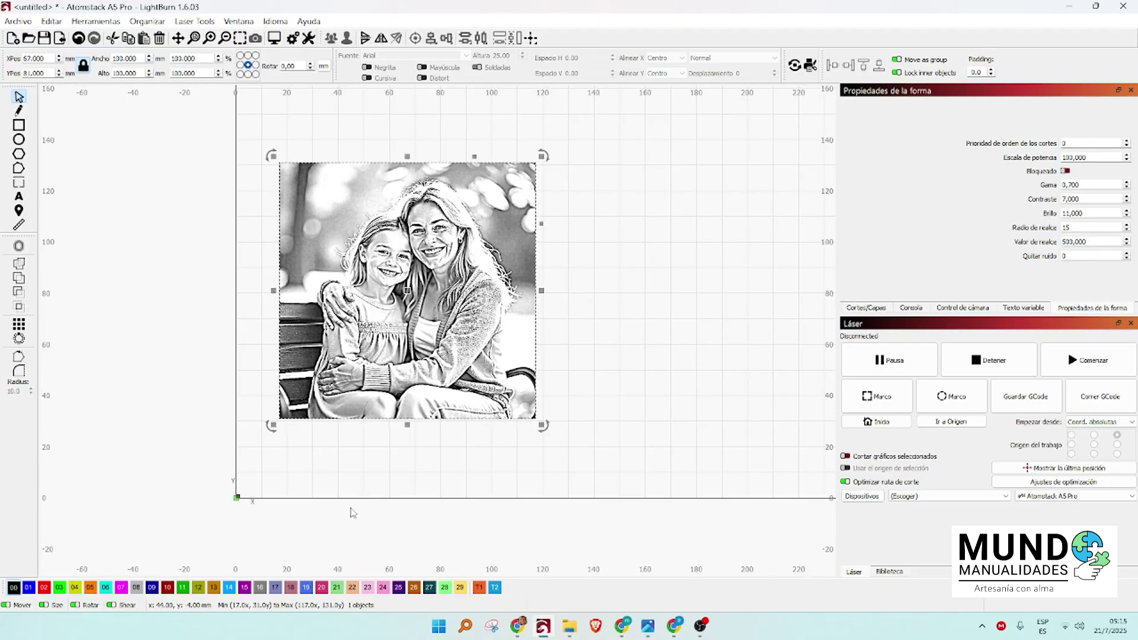
{"action": "left_click_drag", "start_coordinate": [413, 268], "coordinate": [402, 308]}
{"action": "scroll", "coordinate": [402, 308], "scroll_direction": "up", "scroll_amount": 3}
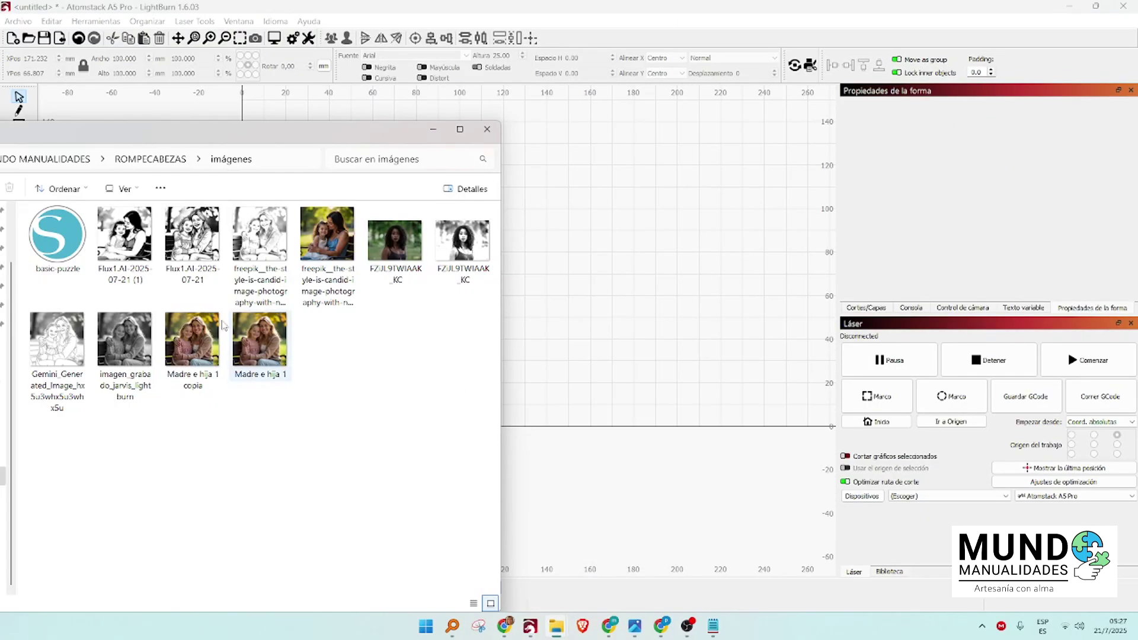
Step: Import the basic-puzzle file from the imágenes folder and place it beside the photo
{"action": "left_click_drag", "start_coordinate": [58, 237], "coordinate": [620, 304]}
{"action": "left_click", "coordinate": [433, 131]}
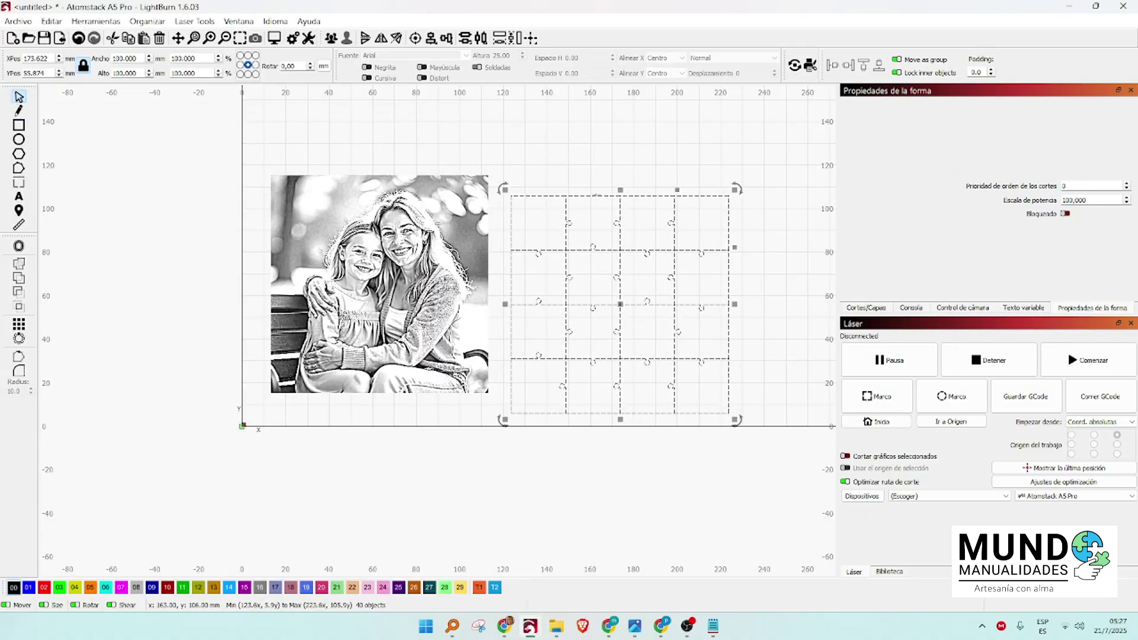
{"action": "left_click", "coordinate": [548, 325]}
Step: Examine a junction of the puzzle lines up close and check one line segment on its own
{"action": "scroll", "coordinate": [557, 314], "scroll_direction": "up", "scroll_amount": 5}
{"action": "scroll", "coordinate": [583, 272], "scroll_direction": "up", "scroll_amount": 4}
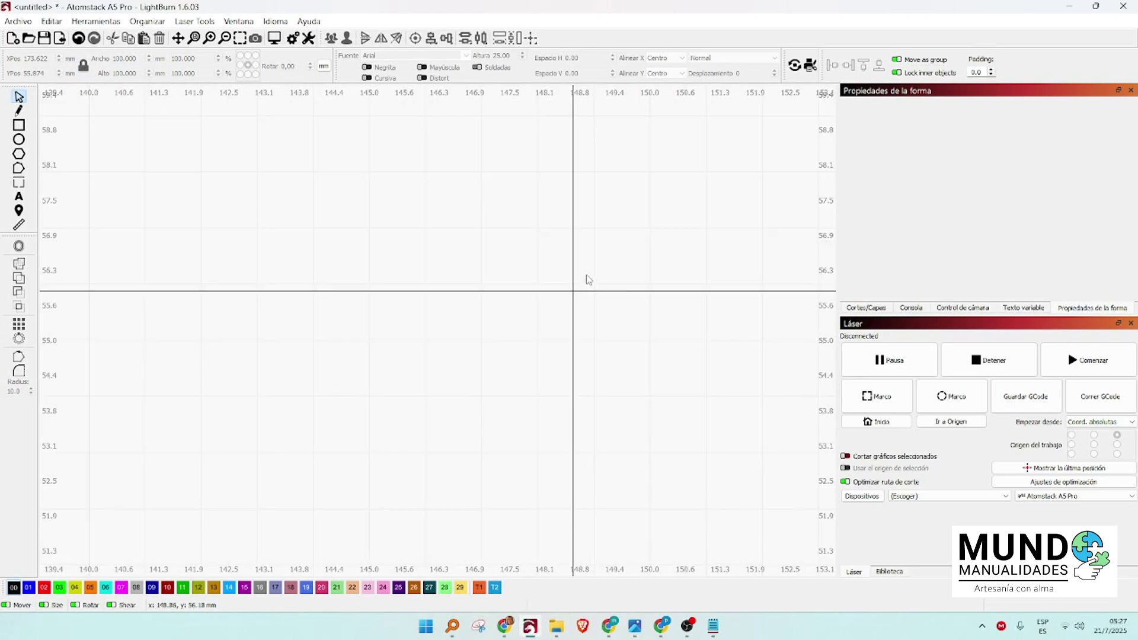
{"action": "left_click", "coordinate": [566, 279]}
{"action": "scroll", "coordinate": [567, 281], "scroll_direction": "down", "scroll_amount": 13}
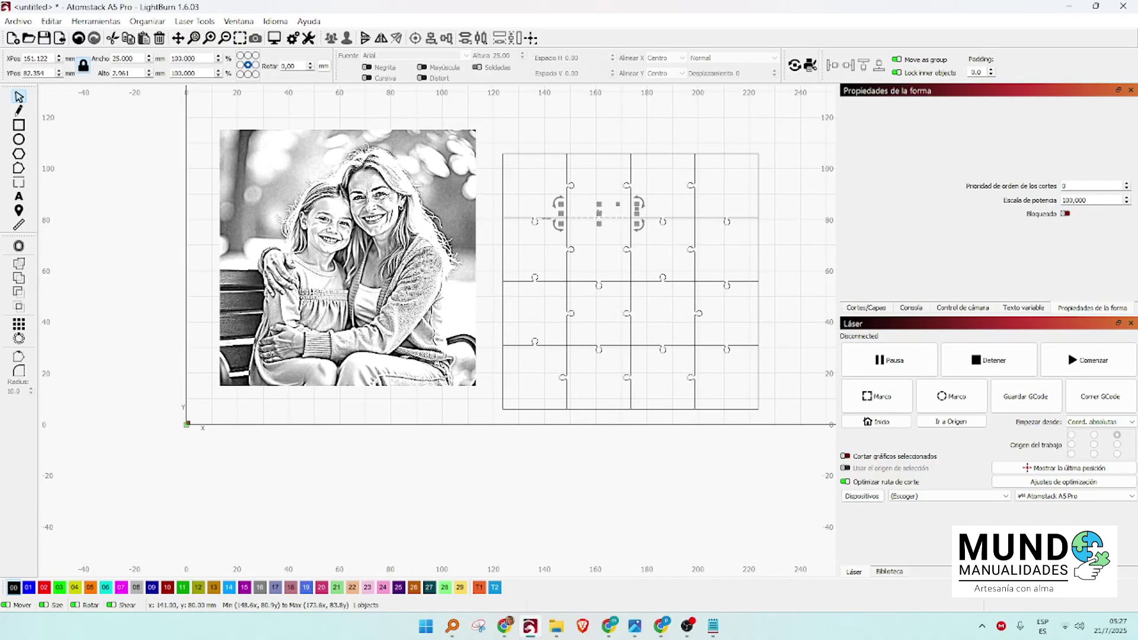
{"action": "left_click", "coordinate": [775, 186]}
Step: Select the whole puzzle template and assign it to the red layer 02
{"action": "left_click_drag", "start_coordinate": [779, 148], "coordinate": [489, 452]}
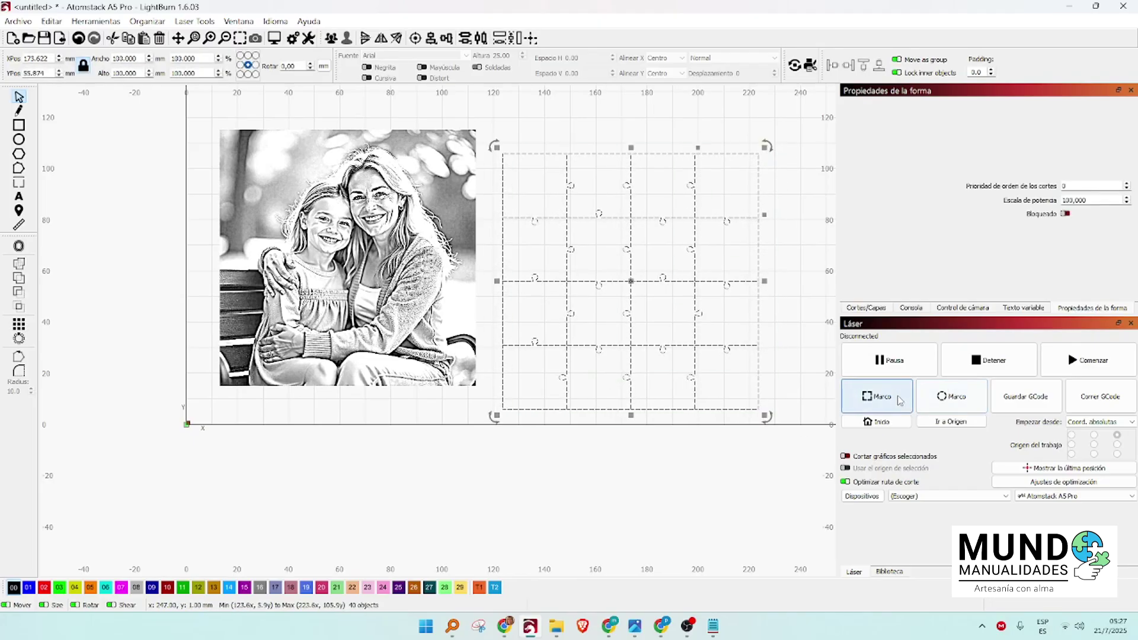
{"action": "left_click", "coordinate": [866, 308]}
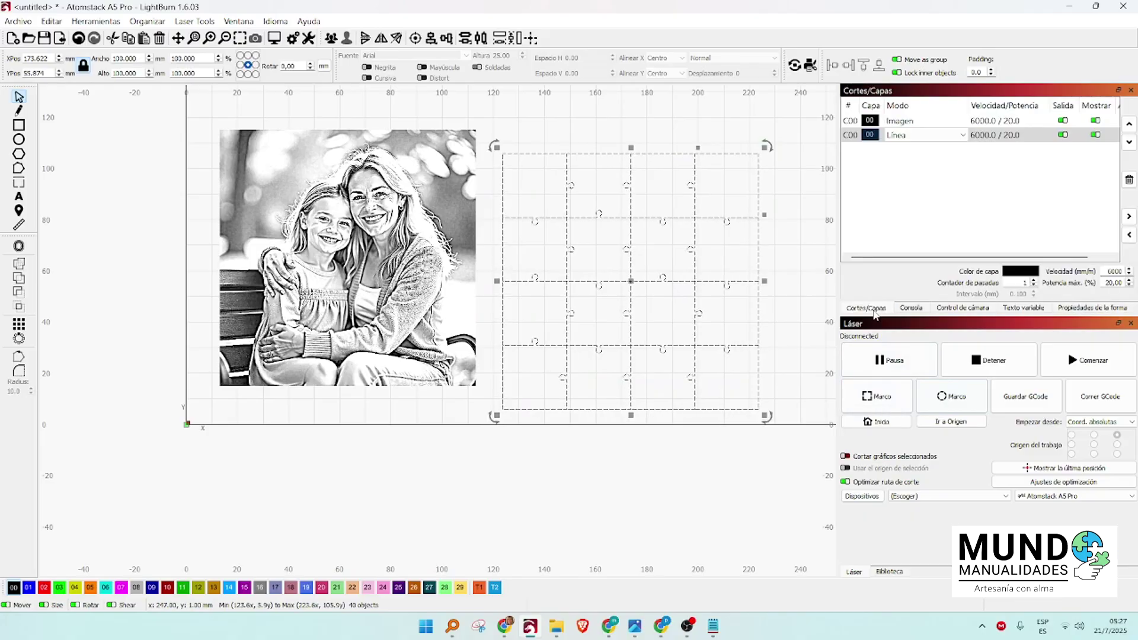
{"action": "left_click", "coordinate": [45, 588]}
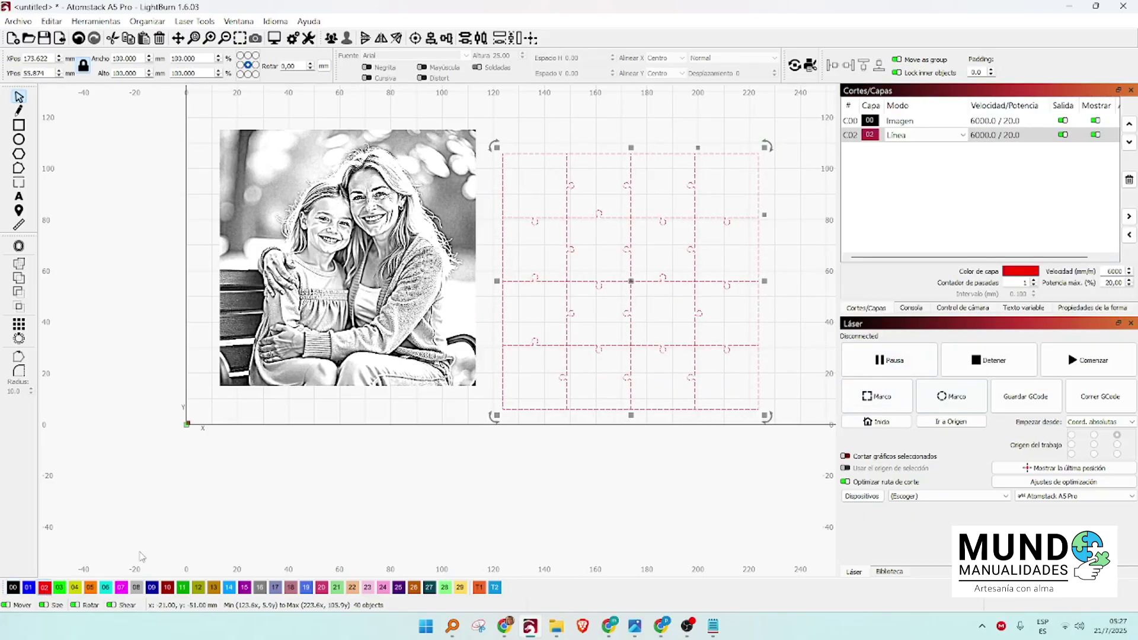
Step: Move the photo onto the red puzzle template so their edges line up, and inspect the overlap on the faces
{"action": "left_click_drag", "start_coordinate": [310, 278], "coordinate": [592, 304]}
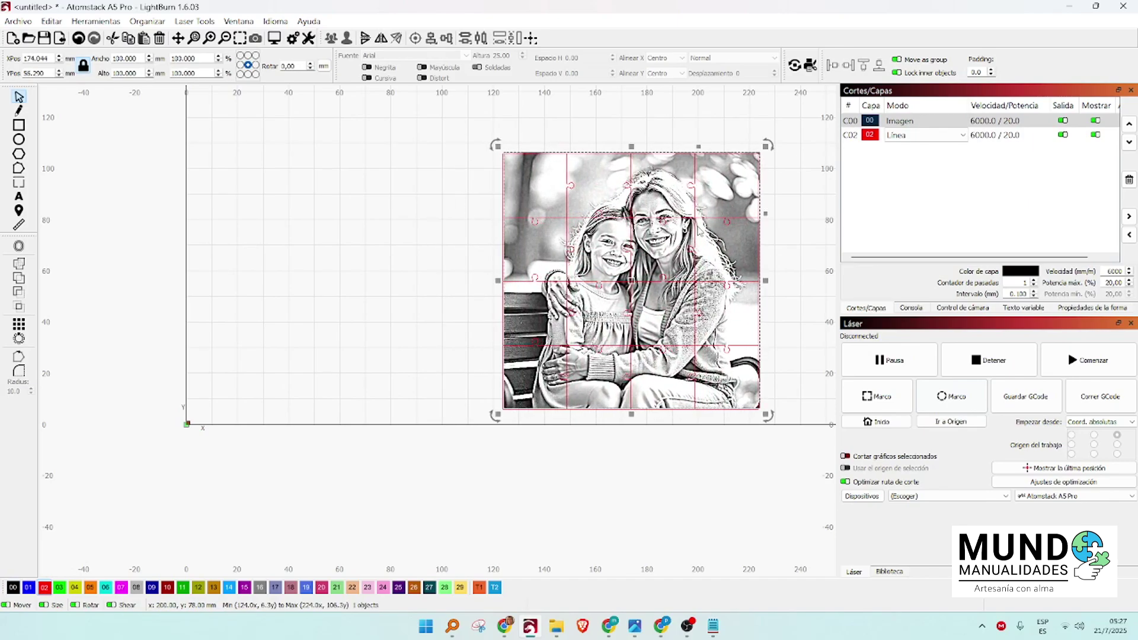
{"action": "scroll", "coordinate": [702, 231], "scroll_direction": "up", "scroll_amount": 4}
{"action": "scroll", "coordinate": [662, 248], "scroll_direction": "down", "scroll_amount": 1}
{"action": "scroll", "coordinate": [662, 245], "scroll_direction": "down", "scroll_amount": 1}
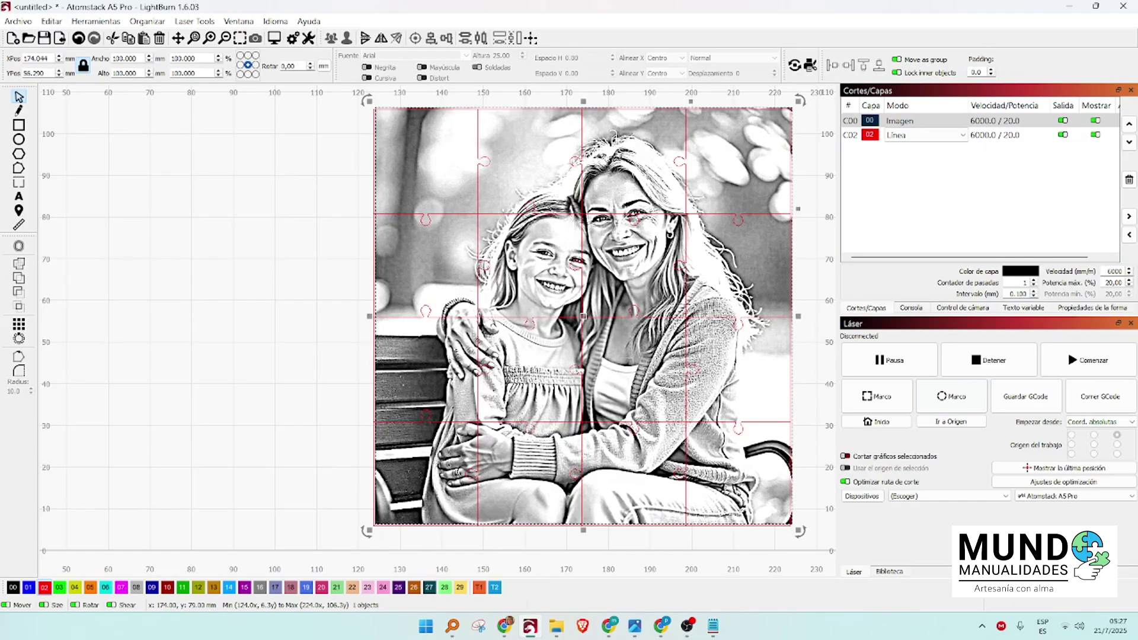
{"action": "scroll", "coordinate": [604, 215], "scroll_direction": "up", "scroll_amount": 1}
{"action": "scroll", "coordinate": [613, 215], "scroll_direction": "up", "scroll_amount": 1}
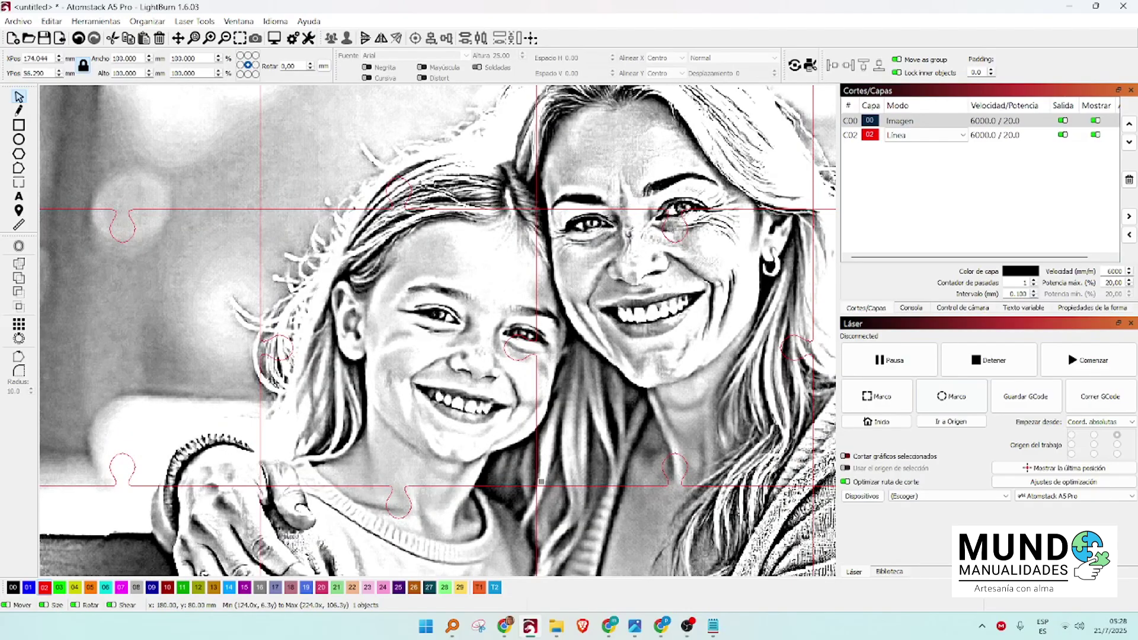
Step: Delete the horizontal puzzle line crossing the woman's face and the vertical one running between the two faces
{"action": "scroll", "coordinate": [610, 216], "scroll_direction": "down", "scroll_amount": 3}
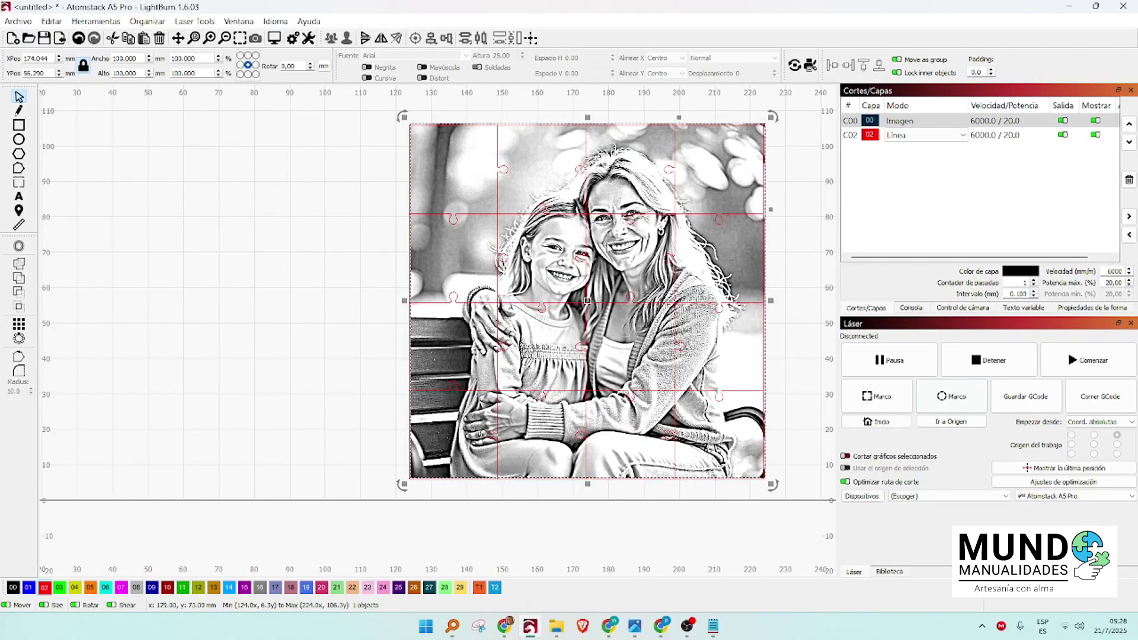
{"action": "scroll", "coordinate": [613, 217], "scroll_direction": "up", "scroll_amount": 6}
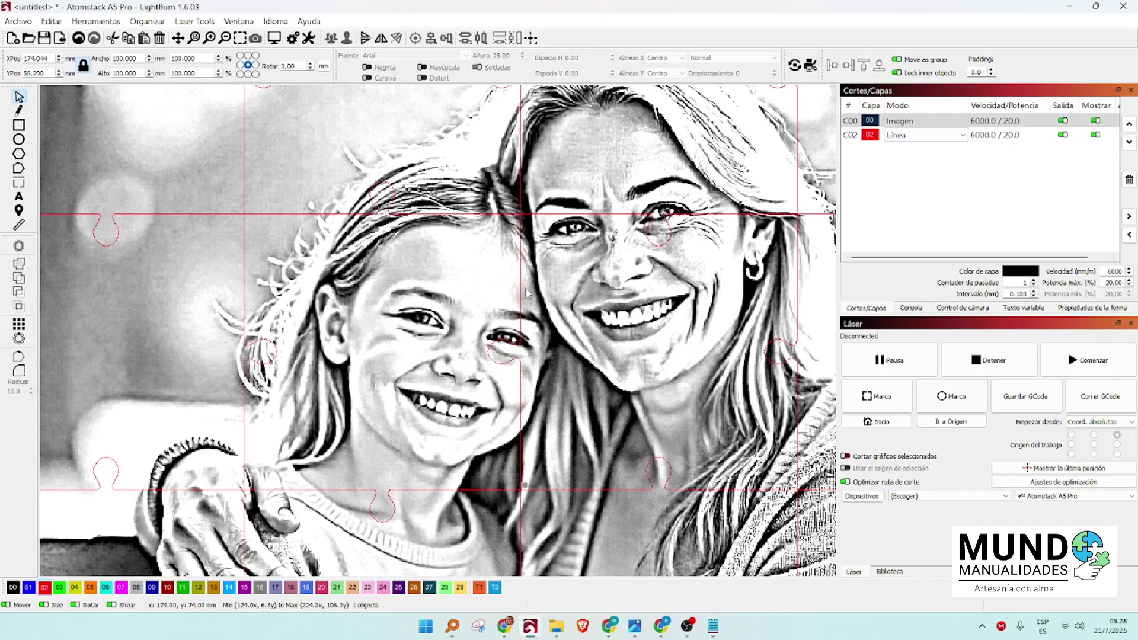
{"action": "scroll", "coordinate": [527, 293], "scroll_direction": "down", "scroll_amount": 6}
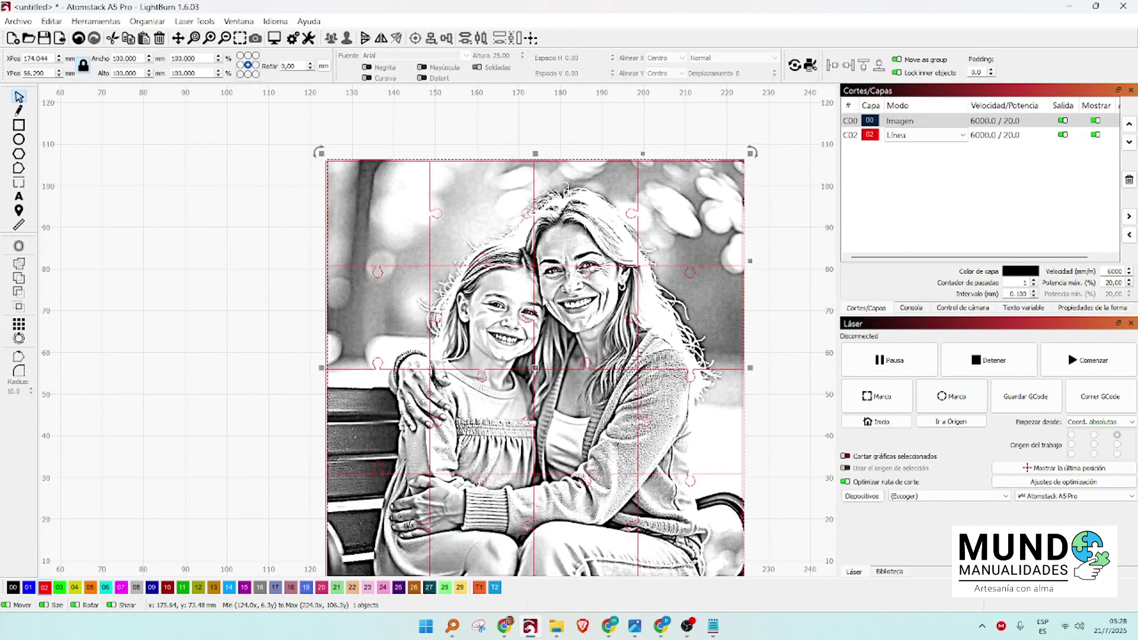
{"action": "scroll", "coordinate": [486, 263], "scroll_direction": "up", "scroll_amount": 2}
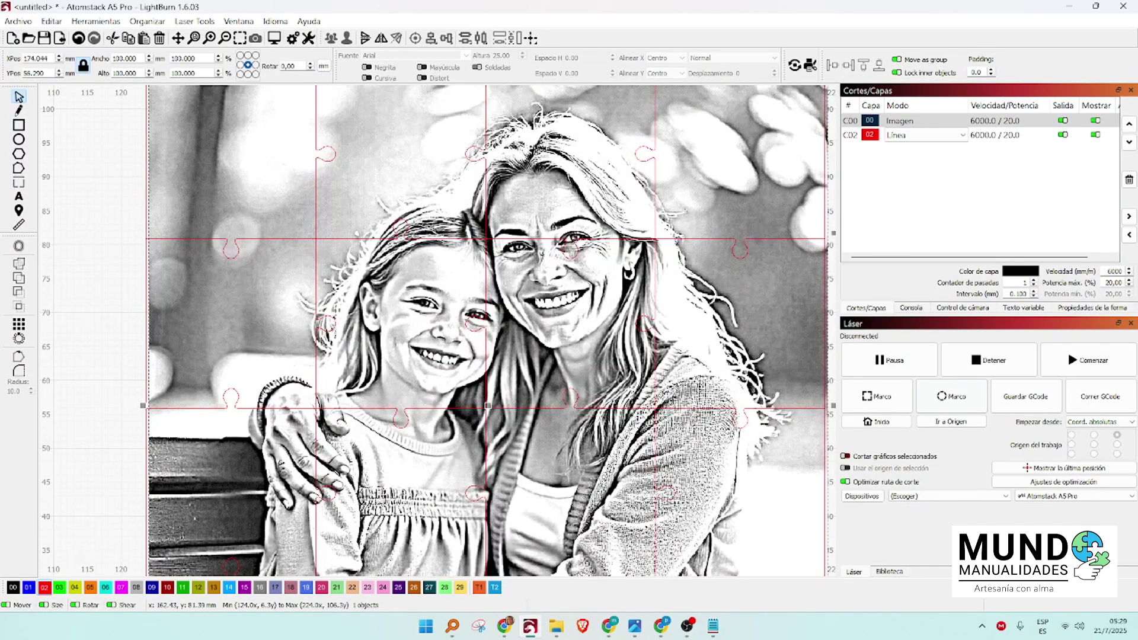
{"action": "left_click", "coordinate": [553, 239]}
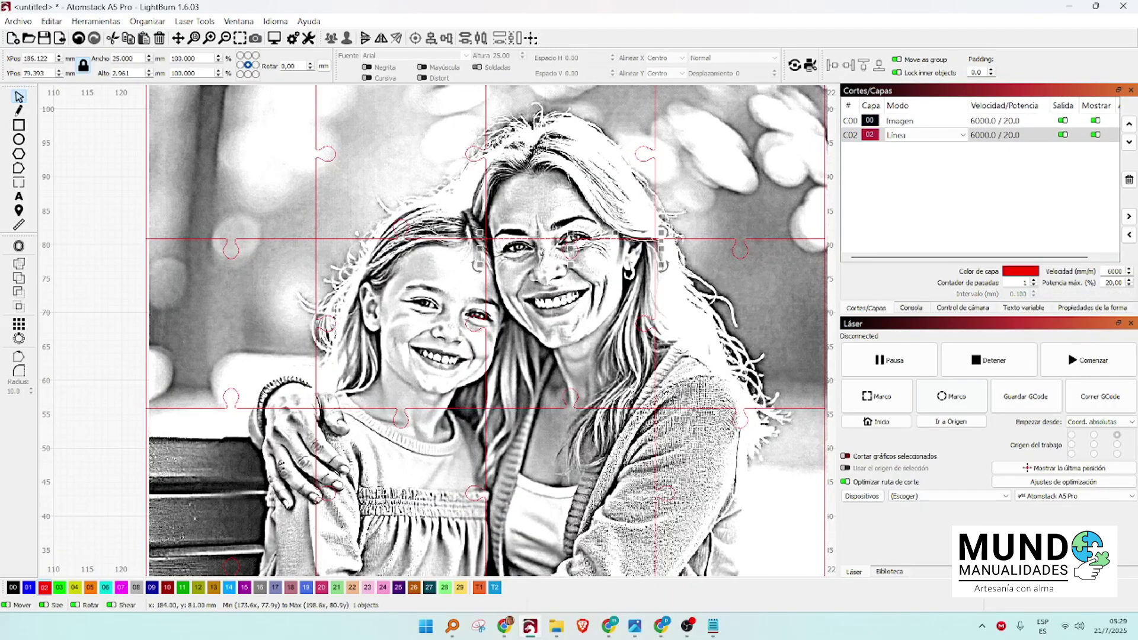
{"action": "key", "text": "Escape"}
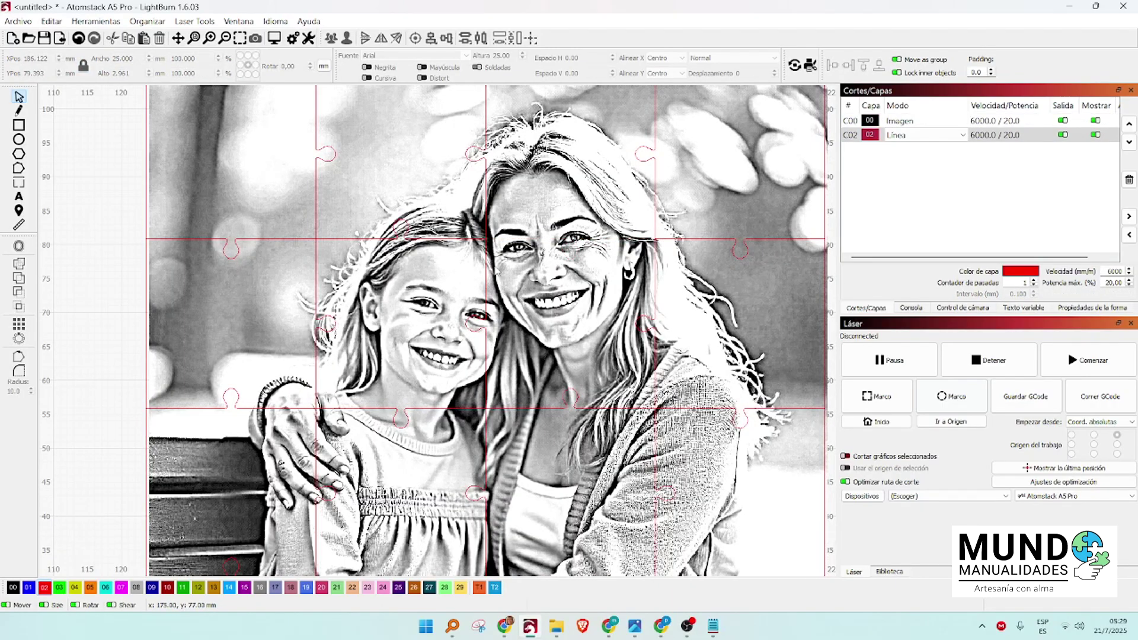
{"action": "left_click", "coordinate": [488, 272]}
{"action": "key", "text": "Delete"}
{"action": "scroll", "coordinate": [486, 271], "scroll_direction": "down", "scroll_amount": 4}
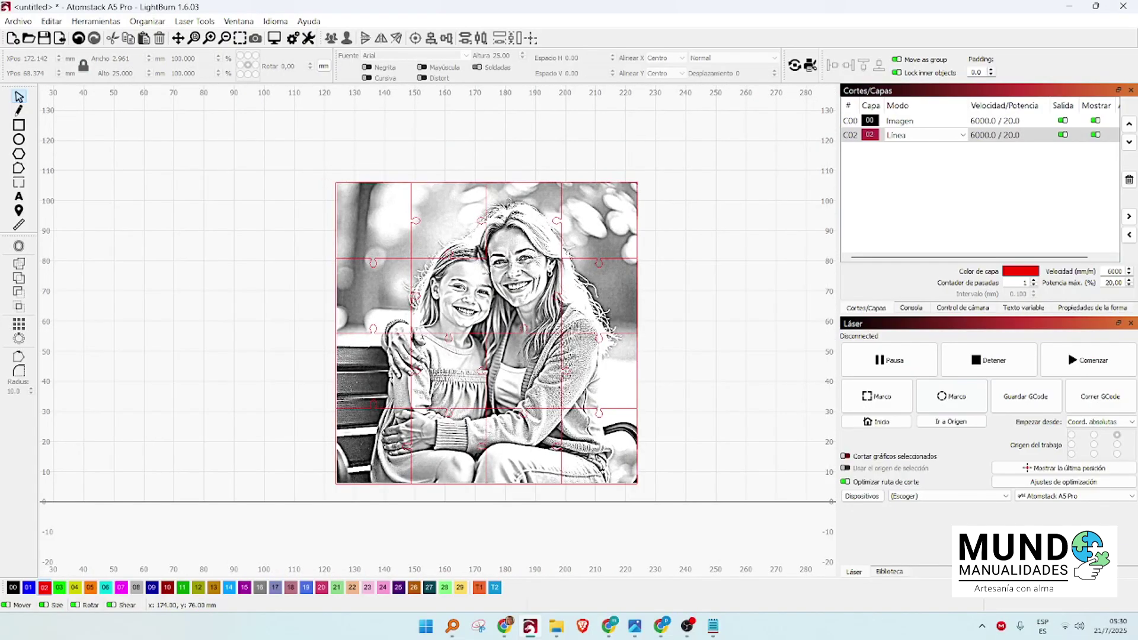
Step: Move the photo off the puzzle template, select all the template's lines and group them
{"action": "left_click", "coordinate": [384, 236]}
{"action": "left_click_drag", "start_coordinate": [384, 235], "coordinate": [76, 190]}
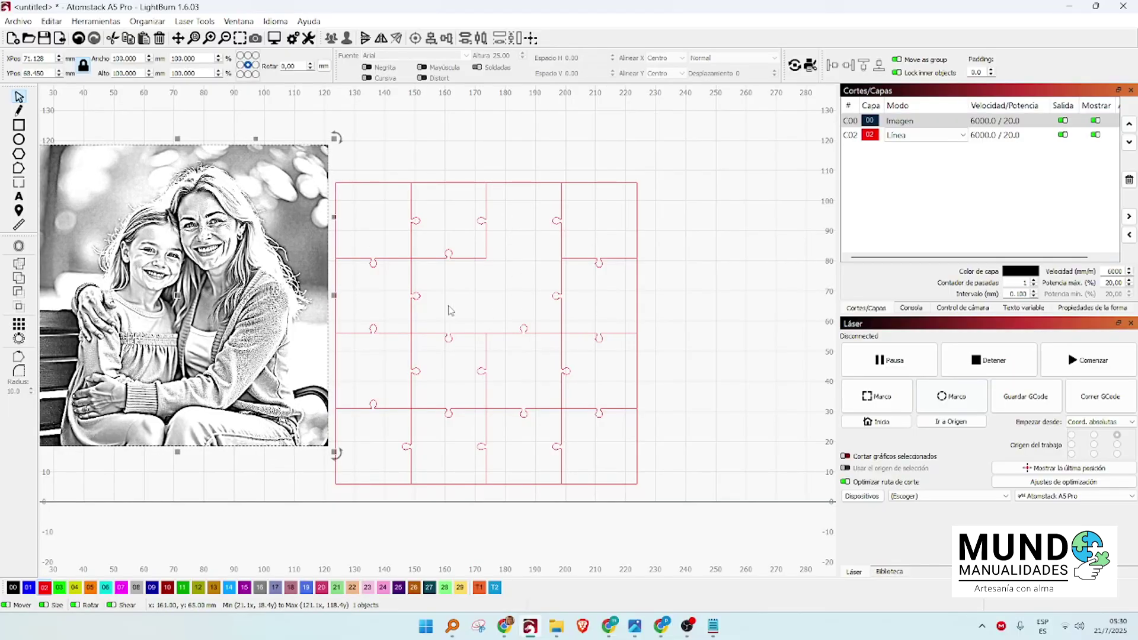
{"action": "left_click_drag", "start_coordinate": [688, 161], "coordinate": [344, 481]}
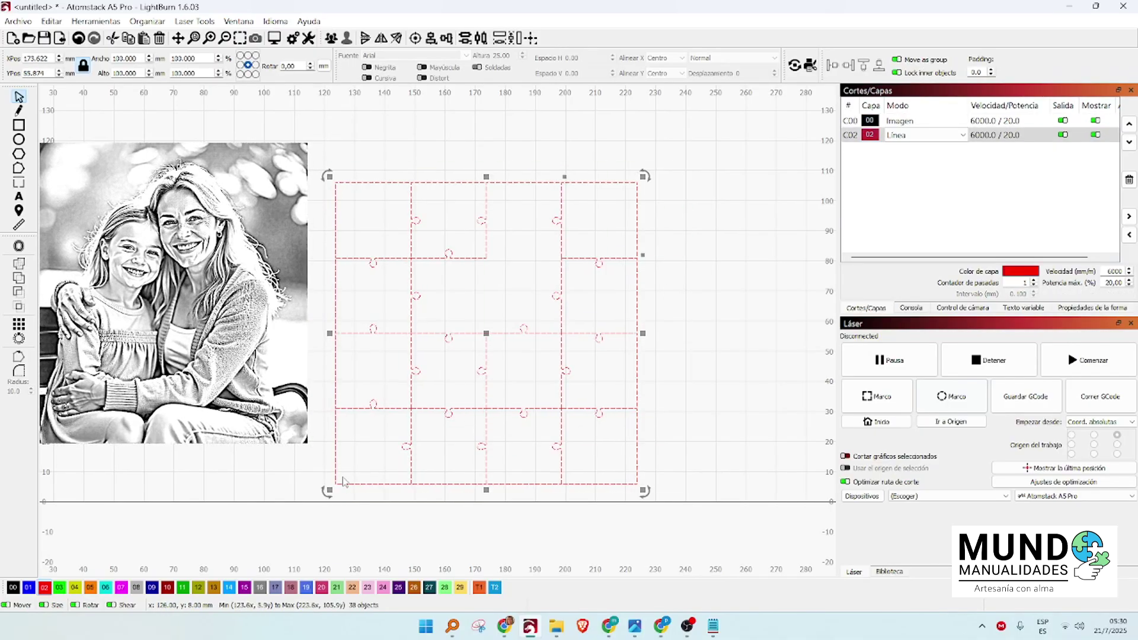
{"action": "right_click", "coordinate": [388, 451]}
{"action": "left_click", "coordinate": [426, 331]}
{"action": "left_click", "coordinate": [282, 470]}
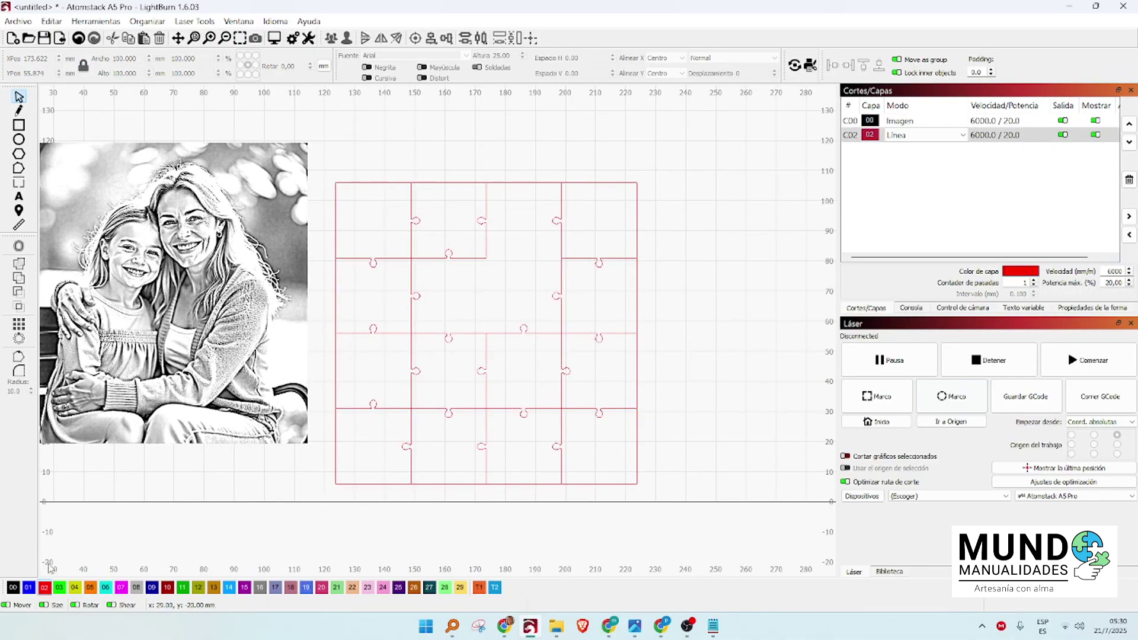
Step: Move the photo back onto the grouped puzzle template so their edges line up
{"action": "left_click_drag", "start_coordinate": [157, 293], "coordinate": [486, 334]}
{"action": "key", "text": "ctrl+a"}
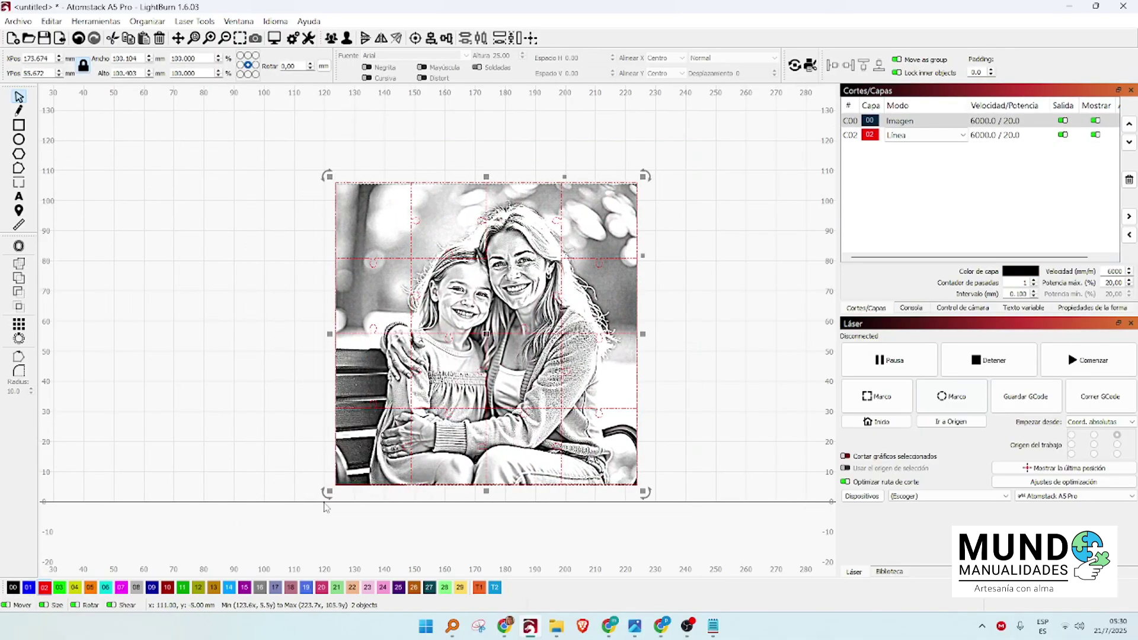
{"action": "left_click", "coordinate": [273, 533]}
Step: Examine the photo with the puzzle lines over it, up close at the faces and as a whole
{"action": "scroll", "coordinate": [544, 299], "scroll_direction": "up", "scroll_amount": 3}
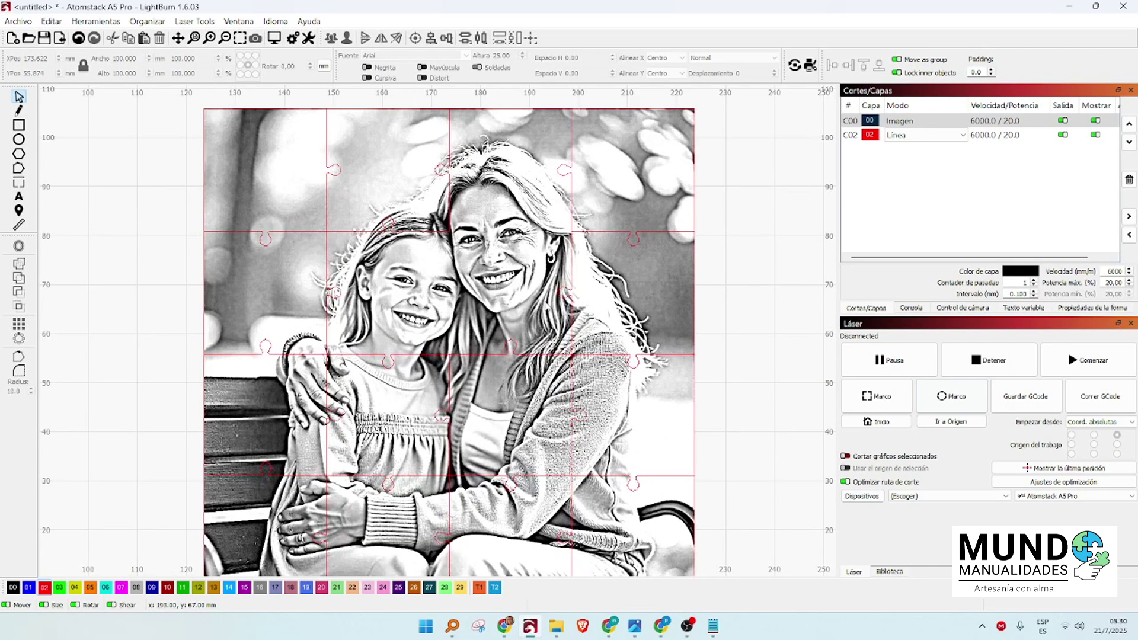
{"action": "scroll", "coordinate": [536, 317], "scroll_direction": "up", "scroll_amount": 1}
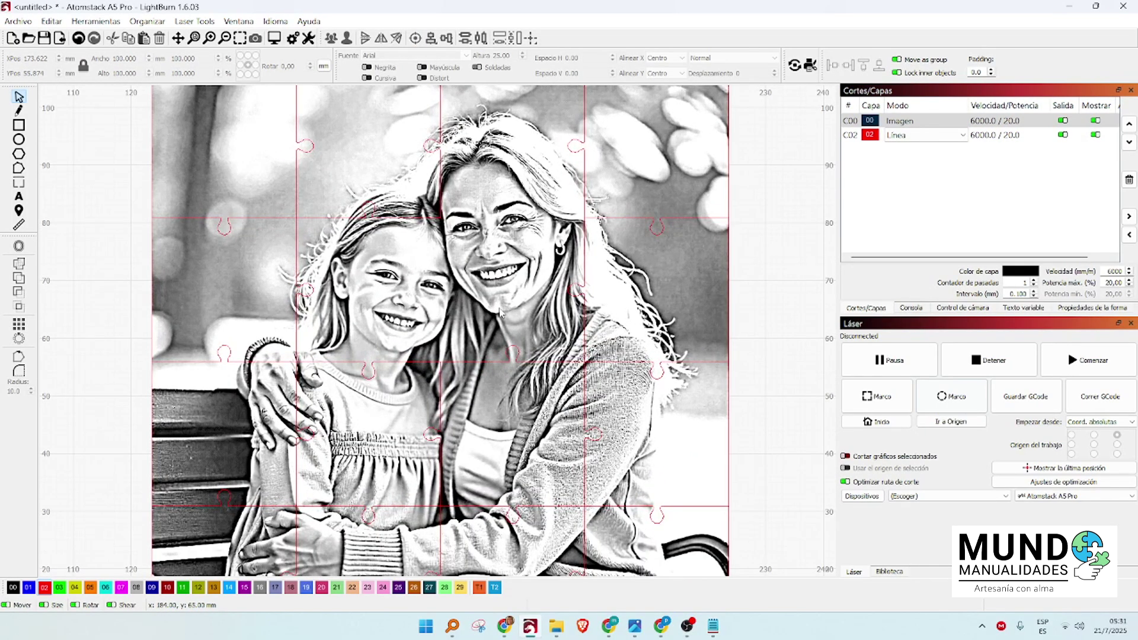
{"action": "scroll", "coordinate": [500, 312], "scroll_direction": "down", "scroll_amount": 4}
{"action": "scroll", "coordinate": [419, 492], "scroll_direction": "up", "scroll_amount": 11}
{"action": "scroll", "coordinate": [419, 462], "scroll_direction": "down", "scroll_amount": 6}
{"action": "scroll", "coordinate": [419, 463], "scroll_direction": "down", "scroll_amount": 3}
{"action": "scroll", "coordinate": [529, 292], "scroll_direction": "up", "scroll_amount": 4}
{"action": "scroll", "coordinate": [619, 293], "scroll_direction": "down", "scroll_amount": 3}
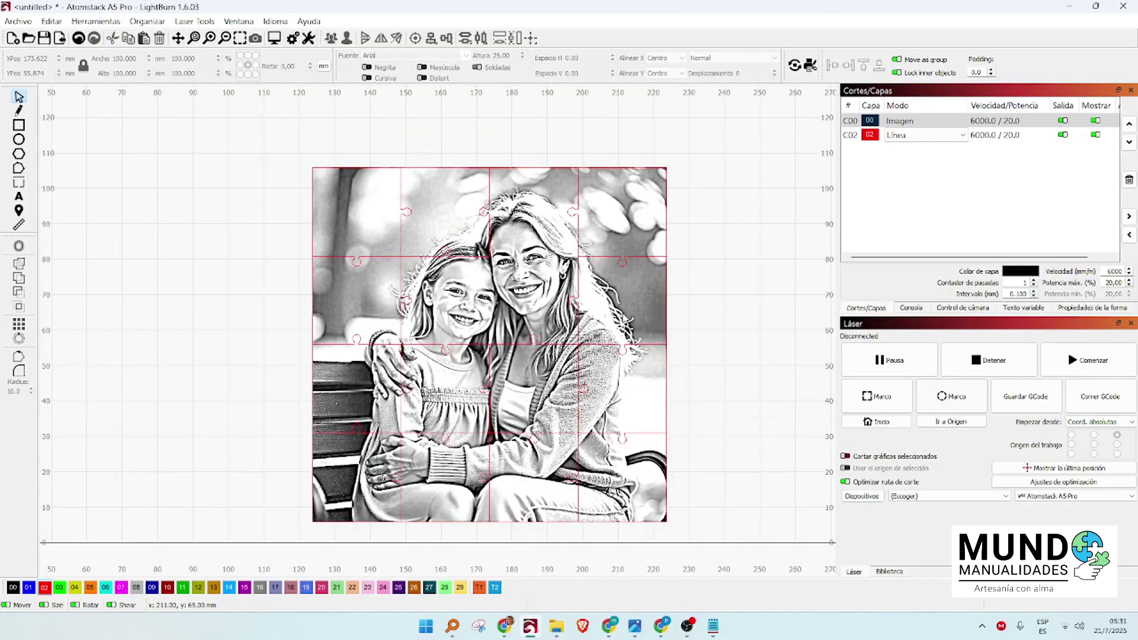
Step: Move the photo aside and assign the grouped puzzle template to the black layer 00
{"action": "left_click_drag", "start_coordinate": [531, 312], "coordinate": [145, 261]}
{"action": "left_click", "coordinate": [397, 360]}
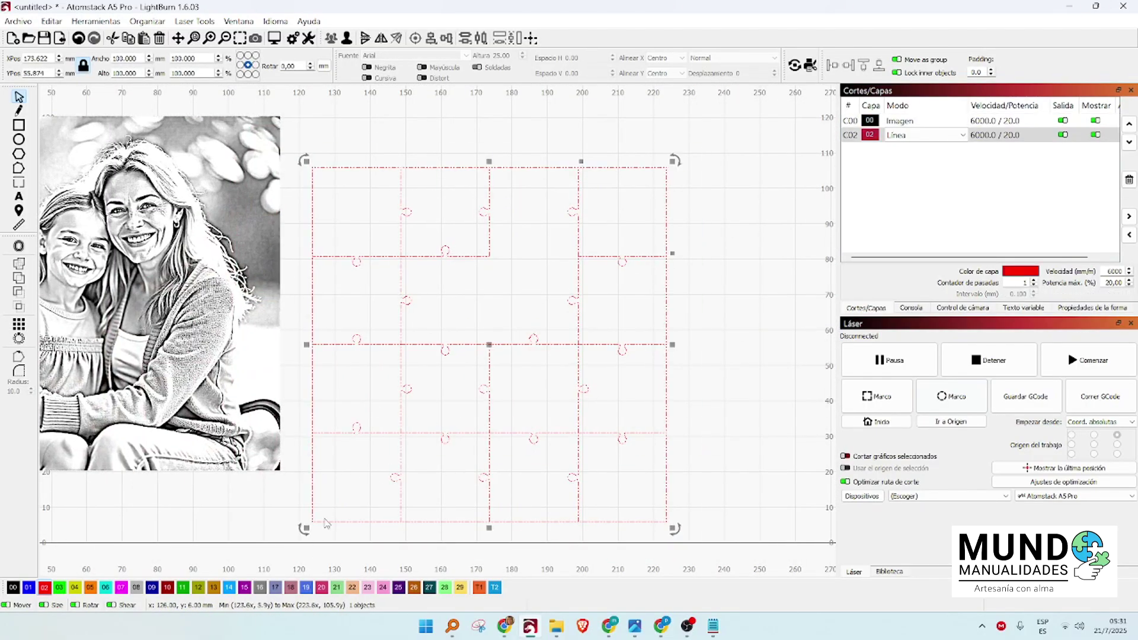
{"action": "left_click", "coordinate": [13, 588]}
{"action": "left_click", "coordinate": [161, 519]}
Step: Draw a square about 93 mm wide beside the puzzle template and set its size to 100 mm
{"action": "scroll", "coordinate": [161, 519], "scroll_direction": "down", "scroll_amount": 2}
{"action": "left_click", "coordinate": [18, 125]}
{"action": "left_click_drag", "start_coordinate": [568, 259], "coordinate": [807, 497]}
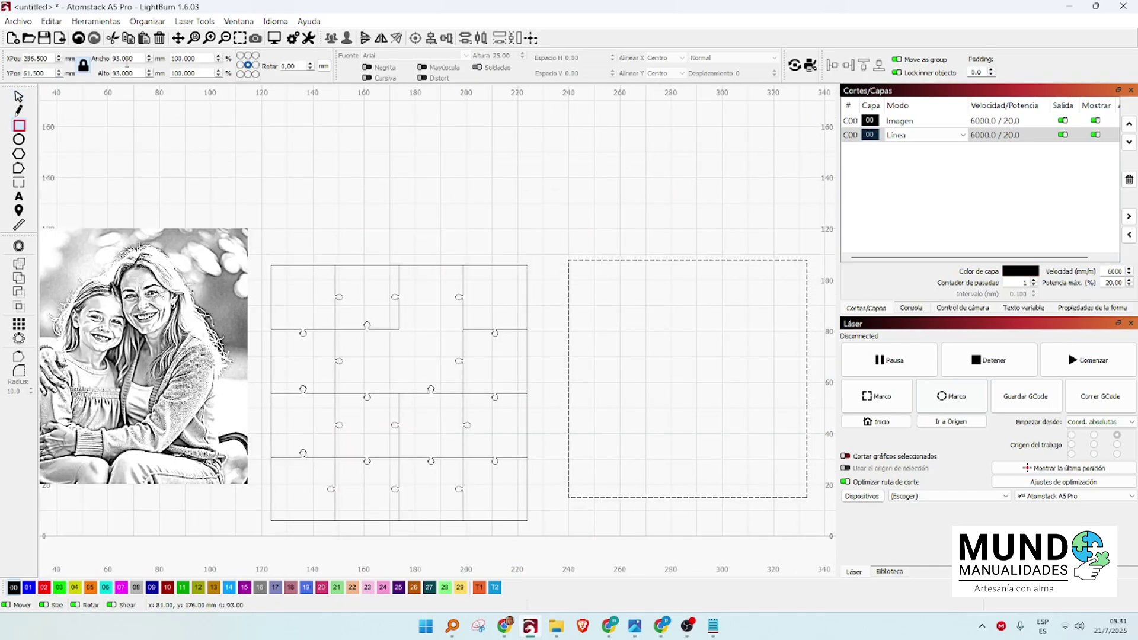
{"action": "triple_click", "coordinate": [124, 58]}
{"action": "type", "text": "100"}
{"action": "key", "text": "Return"}
Step: Move the new square slightly away from the puzzle template and set its width and height to 112 mm
{"action": "left_click", "coordinate": [19, 96]}
{"action": "scroll", "coordinate": [124, 152], "scroll_direction": "down", "scroll_amount": 1}
{"action": "left_click_drag", "start_coordinate": [603, 345], "coordinate": [640, 331]}
{"action": "left_click_drag", "start_coordinate": [137, 58], "coordinate": [93, 60]}
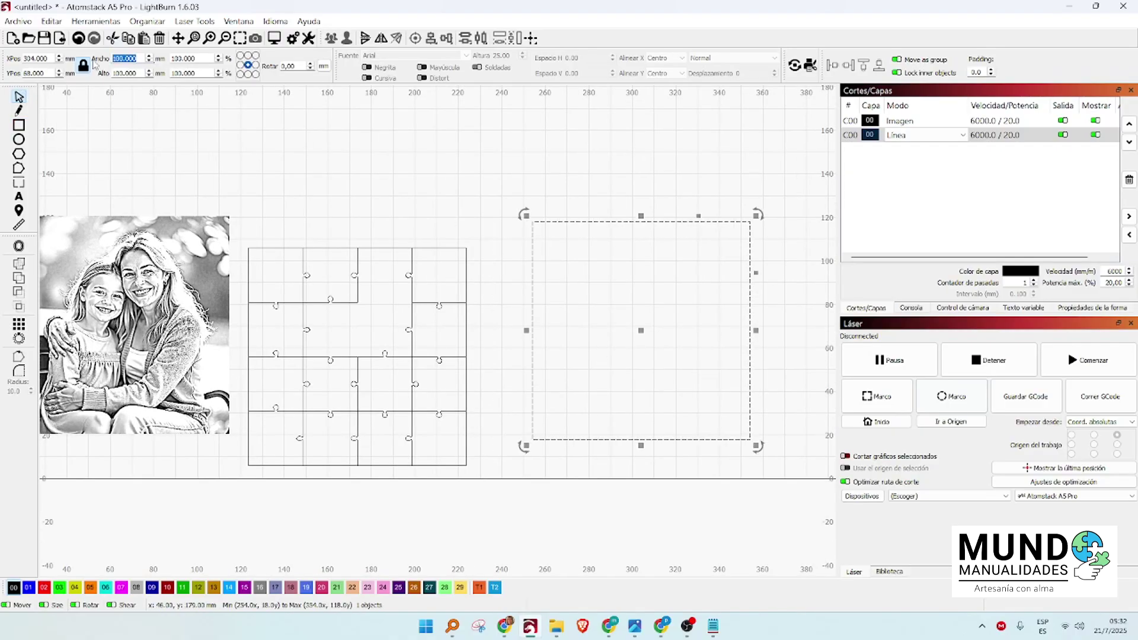
{"action": "type", "text": "112"}
{"action": "key", "text": "Return"}
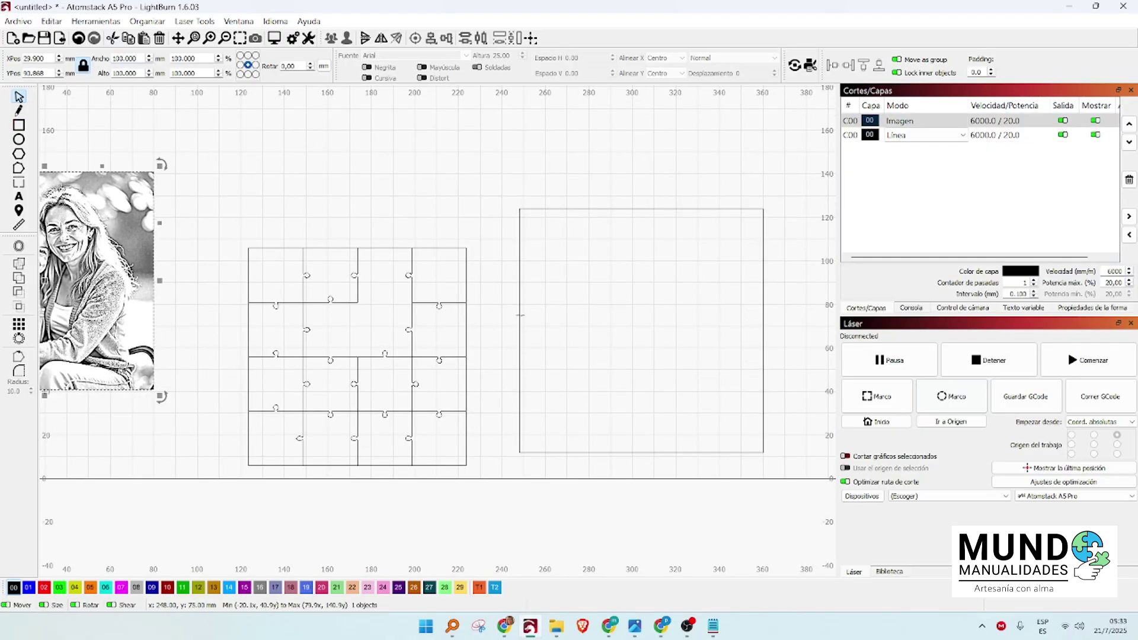
Step: Group the 112 mm square with the puzzle template centred inside it, and centre the photo on the framed template
{"action": "left_click_drag", "start_coordinate": [521, 320], "coordinate": [238, 344]}
{"action": "right_click", "coordinate": [363, 301]}
{"action": "left_click", "coordinate": [452, 427]}
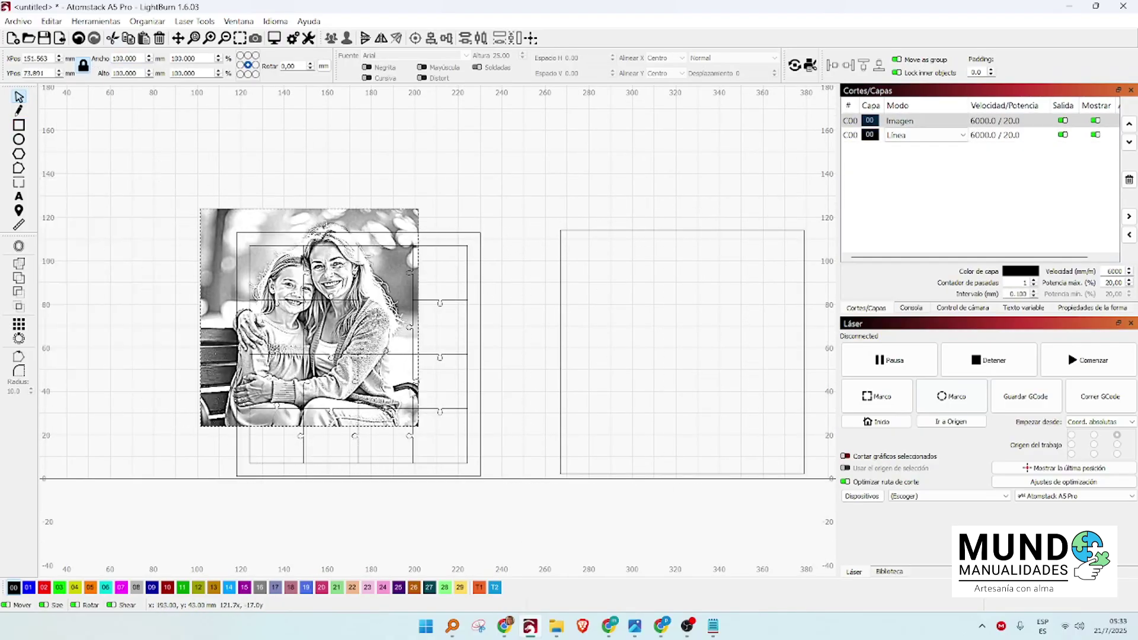
{"action": "left_click_drag", "start_coordinate": [520, 454], "coordinate": [304, 203]}
{"action": "left_click", "coordinate": [415, 38]}
{"action": "left_click", "coordinate": [506, 361]}
Step: Move the empty 112 mm square against the side of the framed photo puzzle so their edges meet
{"action": "left_click_drag", "start_coordinate": [560, 371], "coordinate": [492, 375]}
{"action": "scroll", "coordinate": [466, 487], "scroll_direction": "up", "scroll_amount": 3}
{"action": "left_click_drag", "start_coordinate": [552, 444], "coordinate": [512, 447]}
{"action": "scroll", "coordinate": [512, 447], "scroll_direction": "down", "scroll_amount": 5}
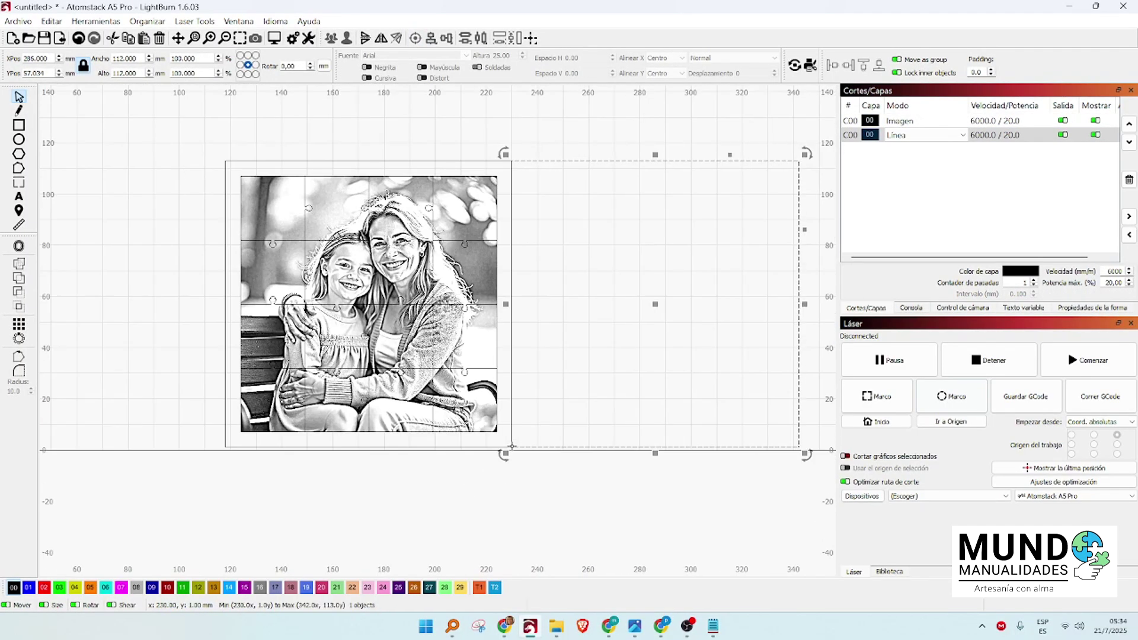
Step: Select the whole layout and move it close to the workspace origin
{"action": "scroll", "coordinate": [511, 446], "scroll_direction": "down", "scroll_amount": 2}
{"action": "key", "text": "ctrl+a"}
{"action": "left_click_drag", "start_coordinate": [510, 342], "coordinate": [317, 343]}
{"action": "left_click", "coordinate": [637, 380]}
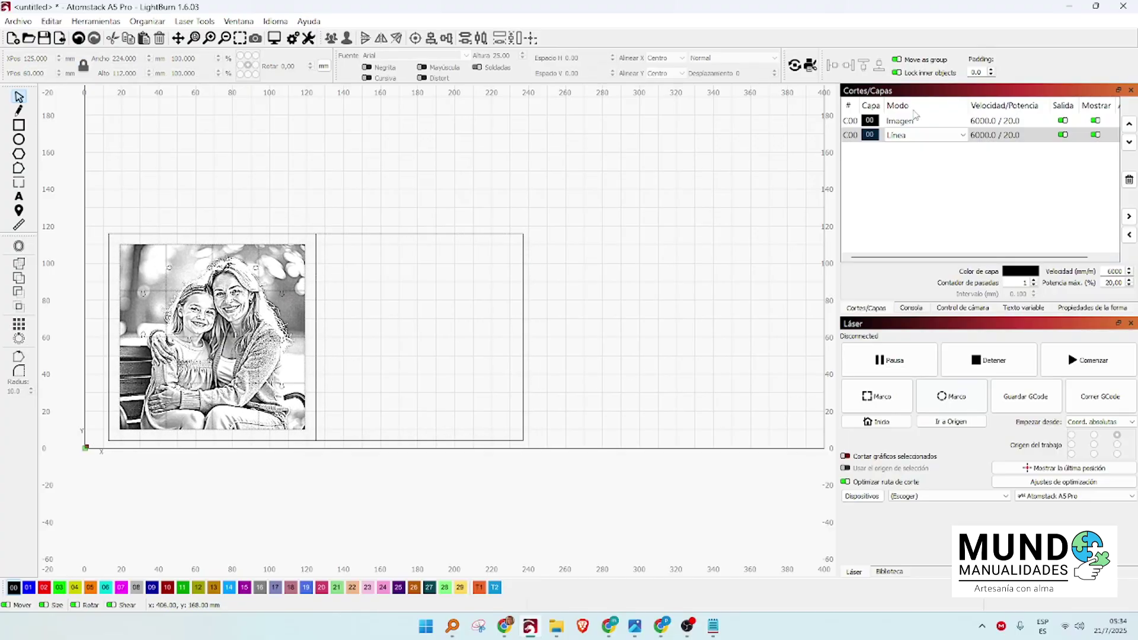
Step: Change the image mode in the cut settings of the photo's image layer
{"action": "double_click", "coordinate": [901, 121]}
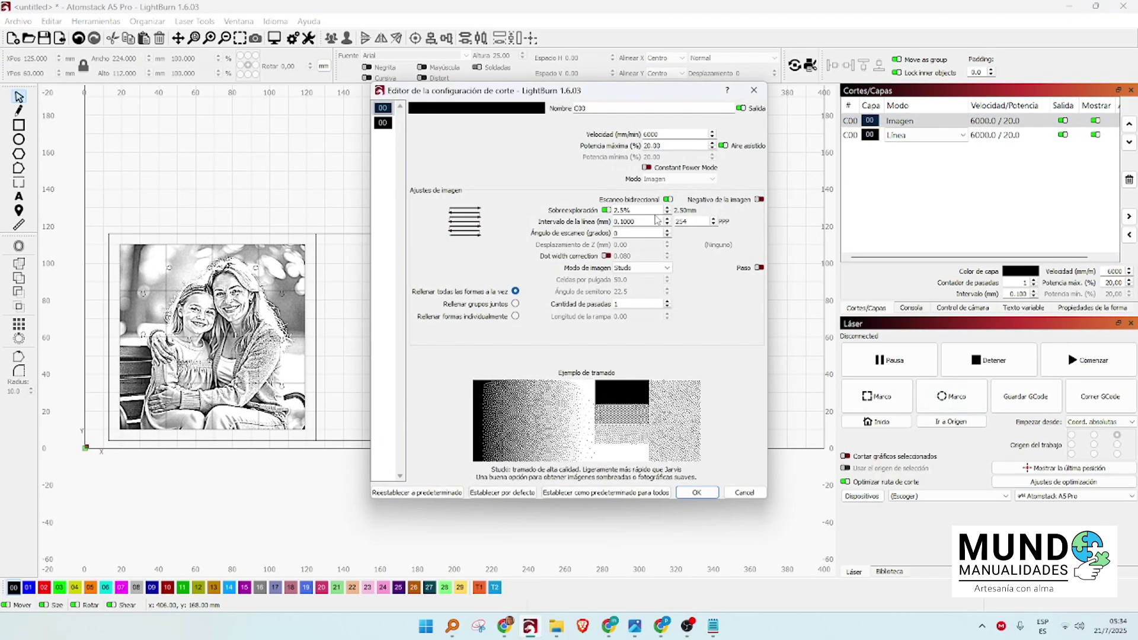
{"action": "left_click", "coordinate": [669, 268]}
{"action": "left_click", "coordinate": [643, 317]}
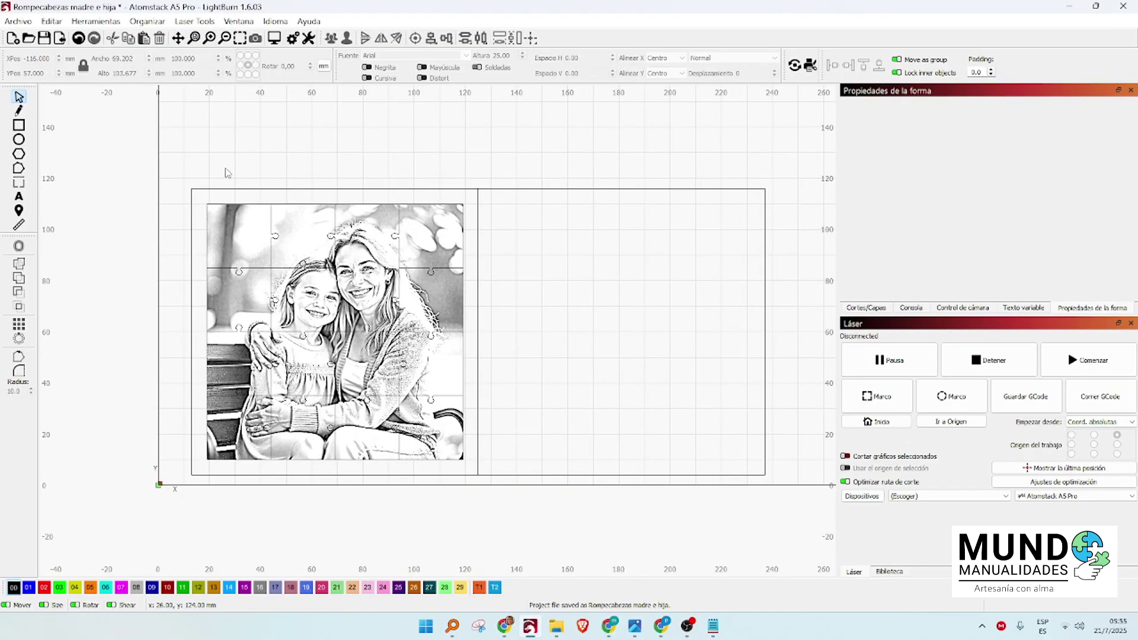
Step: Duplicate the framed puzzle template and place the copy beyond the empty 112 mm square
{"action": "left_click", "coordinate": [205, 189]}
{"action": "right_click", "coordinate": [329, 330]}
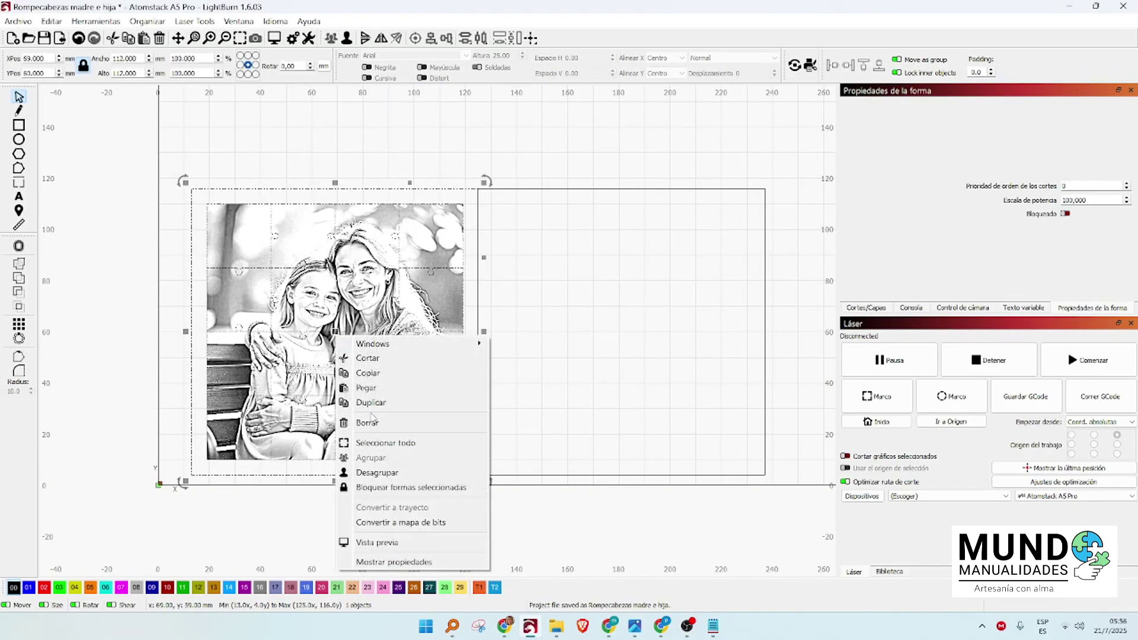
{"action": "left_click", "coordinate": [370, 404]}
{"action": "scroll", "coordinate": [370, 407], "scroll_direction": "down", "scroll_amount": 2}
{"action": "left_click_drag", "start_coordinate": [344, 353], "coordinate": [669, 355]}
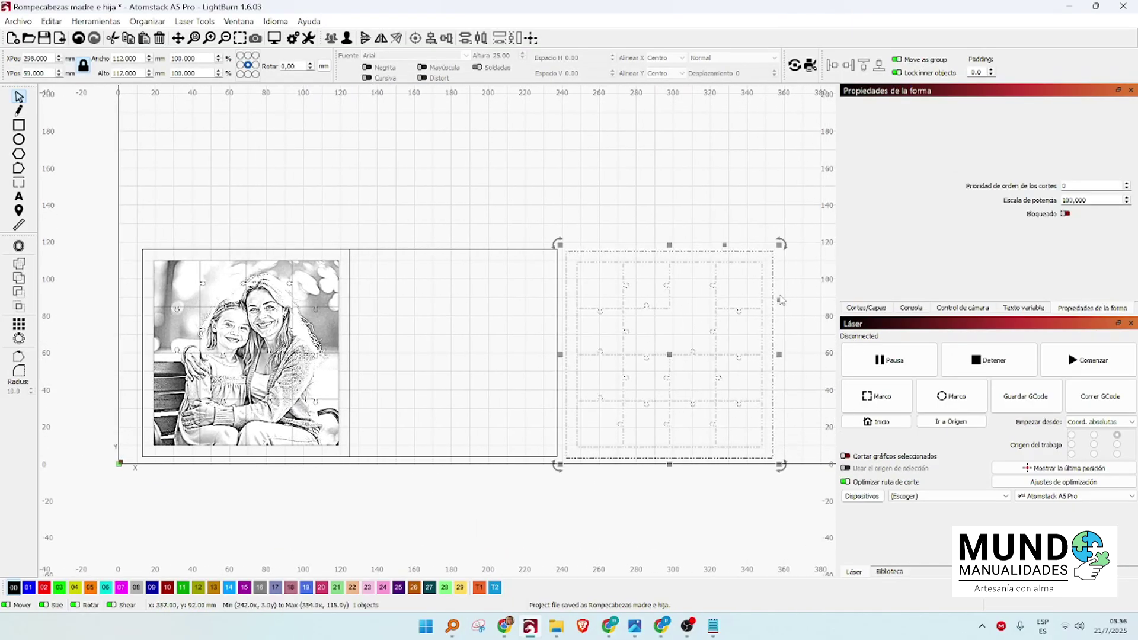
Step: Ungroup the copied template and assign its inner puzzle lines to the blue layer 01
{"action": "right_click", "coordinate": [763, 287]}
{"action": "left_click", "coordinate": [796, 425]}
{"action": "left_click", "coordinate": [797, 308]}
{"action": "scroll", "coordinate": [797, 308], "scroll_direction": "up", "scroll_amount": 2}
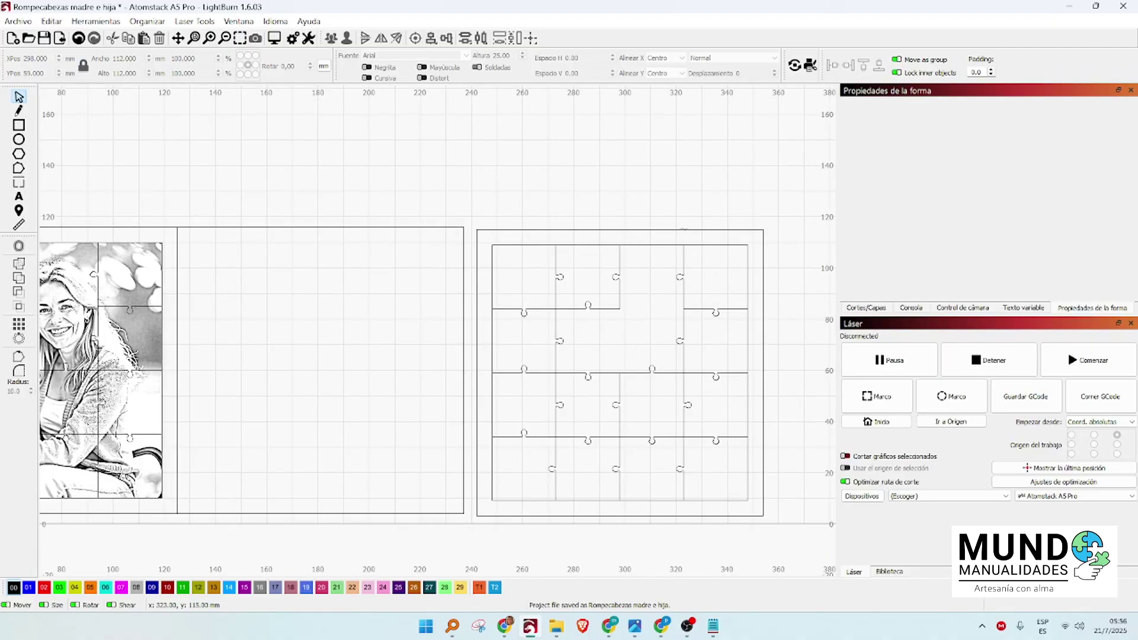
{"action": "left_click", "coordinate": [726, 244]}
{"action": "left_click", "coordinate": [27, 586]}
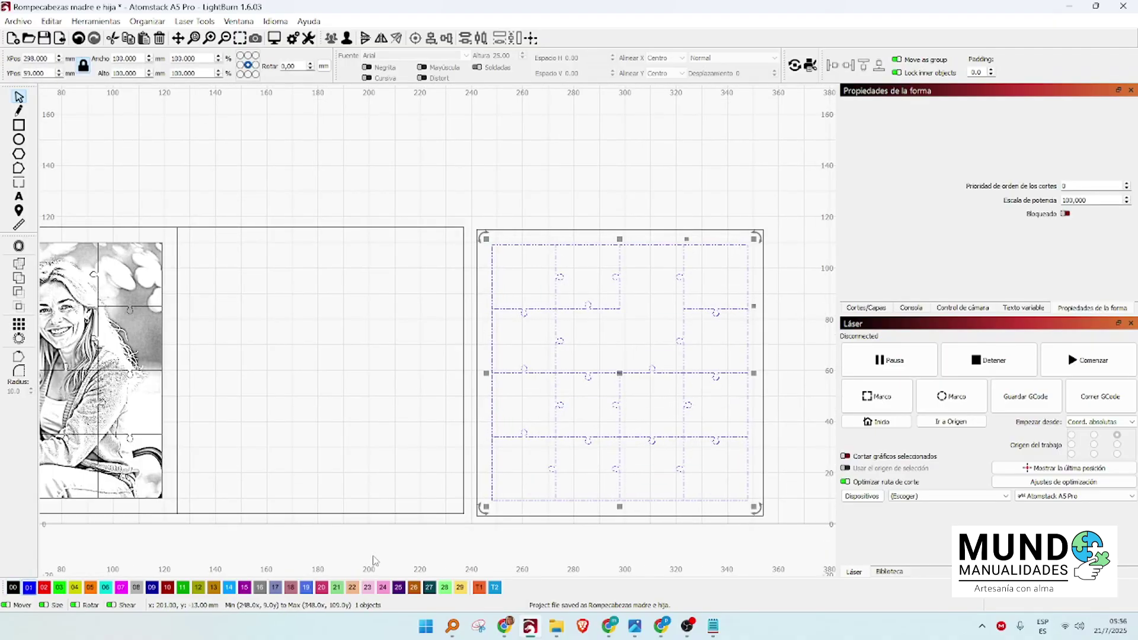
Step: Delete the empty 112 mm square between the photo puzzle and the blue puzzle copy
{"action": "left_click", "coordinate": [458, 262]}
{"action": "left_click", "coordinate": [459, 227]}
{"action": "key", "text": "Delete"}
{"action": "scroll", "coordinate": [455, 227], "scroll_direction": "down", "scroll_amount": 3}
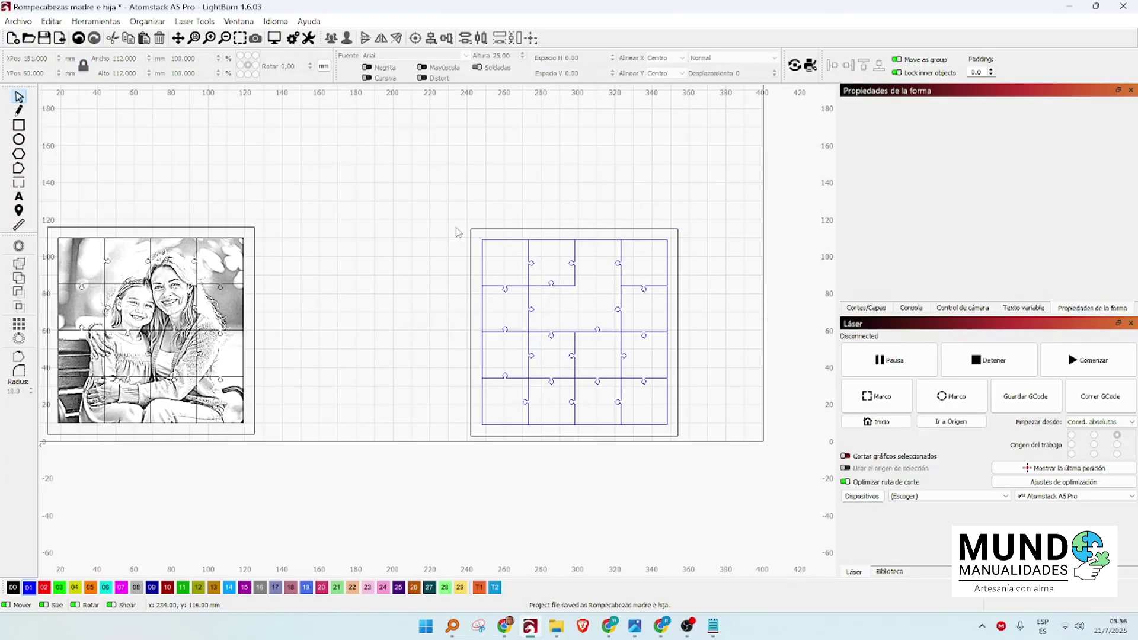
Step: Select the blue puzzle copy with its frame and move it next to the photo puzzle
{"action": "left_click_drag", "start_coordinate": [456, 218], "coordinate": [658, 418]}
{"action": "left_click_drag", "start_coordinate": [555, 318], "coordinate": [382, 320]}
{"action": "scroll", "coordinate": [304, 318], "scroll_direction": "up", "scroll_amount": 2}
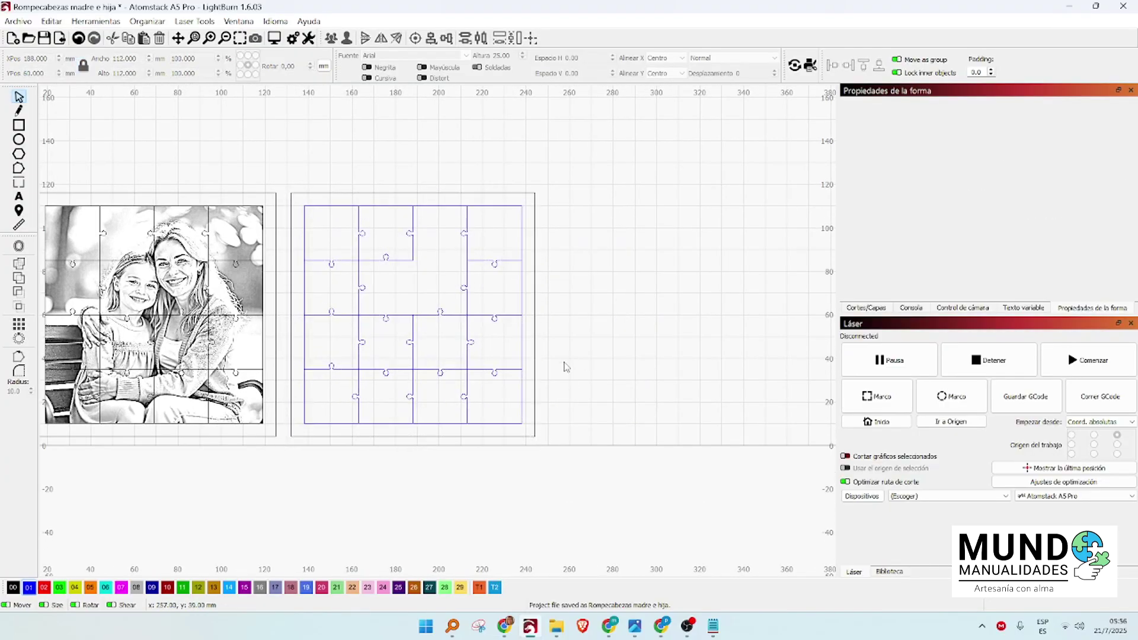
{"action": "left_click", "coordinate": [582, 432]}
Step: Move the stand parts beyond the blue puzzle copy, and shift the copy until its frame meets the photo puzzle's frame
{"action": "scroll", "coordinate": [581, 429], "scroll_direction": "down", "scroll_amount": 2}
{"action": "left_click_drag", "start_coordinate": [95, 349], "coordinate": [608, 364]}
{"action": "scroll", "coordinate": [468, 369], "scroll_direction": "up", "scroll_amount": 3}
{"action": "left_click", "coordinate": [359, 471]}
{"action": "left_click_drag", "start_coordinate": [359, 471], "coordinate": [346, 471]}
Step: Move the stand and its two small parts closer to the blue puzzle copy
{"action": "scroll", "coordinate": [347, 472], "scroll_direction": "down", "scroll_amount": 1}
{"action": "left_click", "coordinate": [677, 452]}
{"action": "left_click_drag", "start_coordinate": [629, 379], "coordinate": [610, 376]}
{"action": "left_click_drag", "start_coordinate": [735, 438], "coordinate": [670, 336]}
{"action": "left_click_drag", "start_coordinate": [689, 376], "coordinate": [679, 376]}
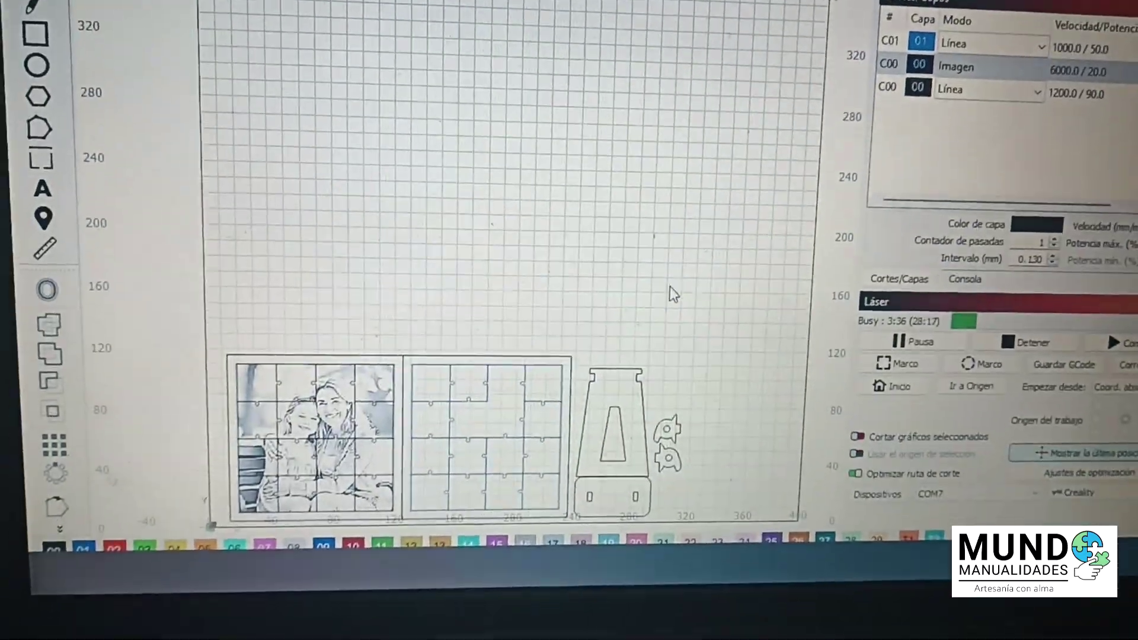
Step: Preview the laser paths of the complete layout with the photo puzzle, blue puzzle copy and stand parts
{"action": "right_click", "coordinate": [681, 249]}
{"action": "left_click", "coordinate": [741, 517]}
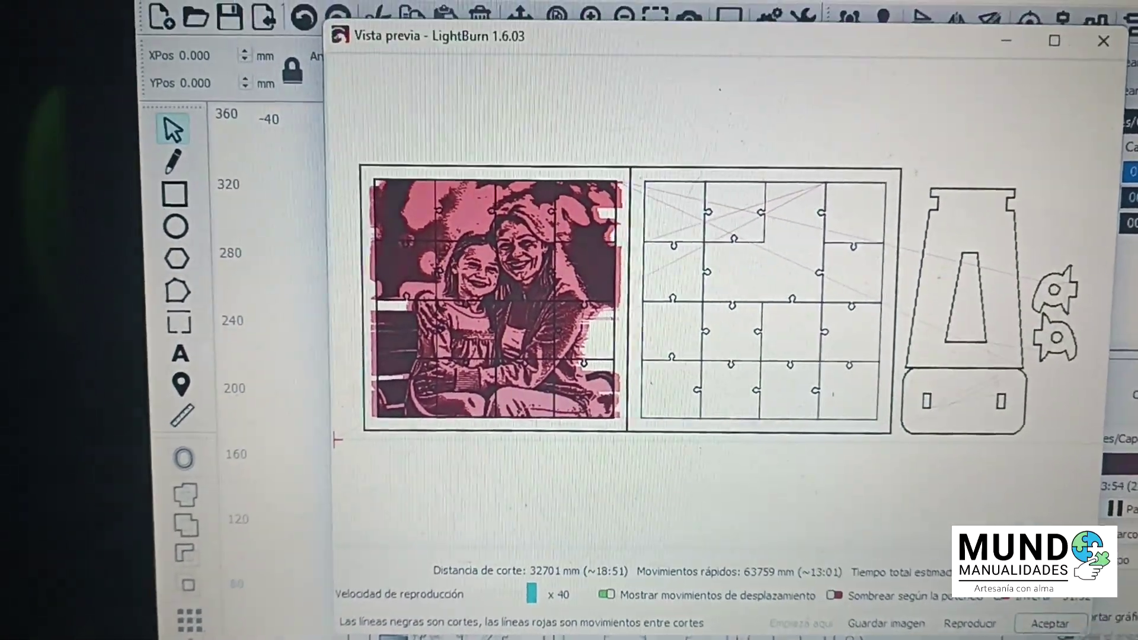
{"action": "key", "text": "Escape"}
Step: Check the cut settings of the blue line layer 01
{"action": "double_click", "coordinate": [1100, 117]}
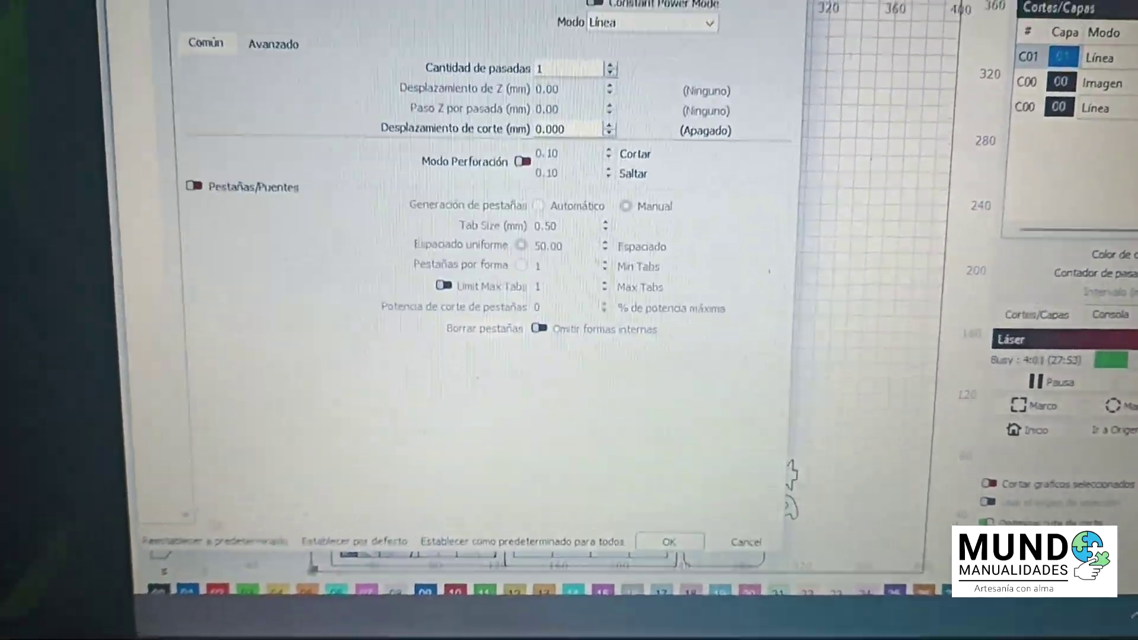
{"action": "key", "text": "Escape"}
{"action": "left_click", "coordinate": [1096, 74]}
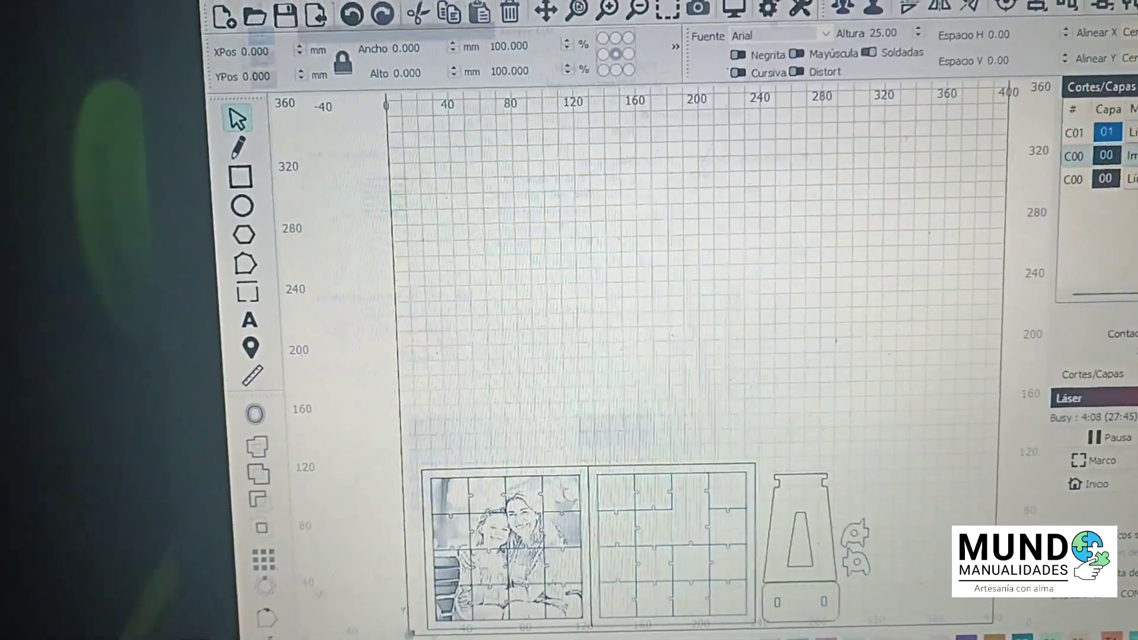